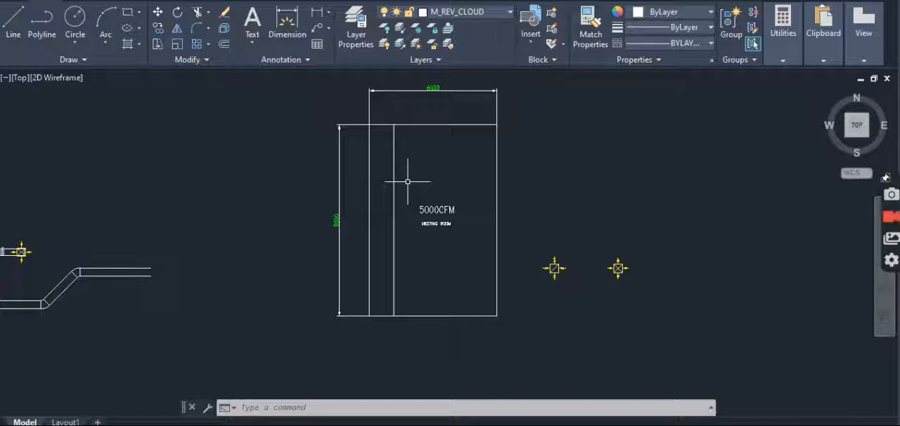
- Erase the vertical line inside the meeting room near its left wall
type("e")
key("Return")
left_click(415, 163)
left_click(386, 203)
key("Return")
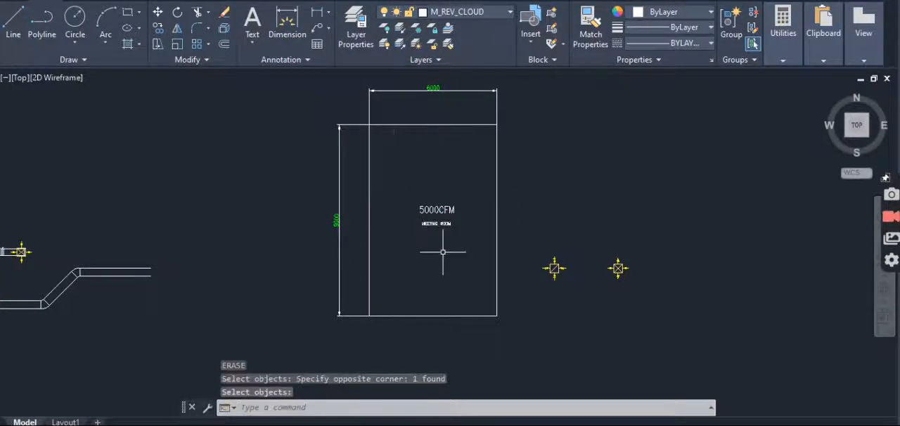
scroll(433, 223, "up", 2)
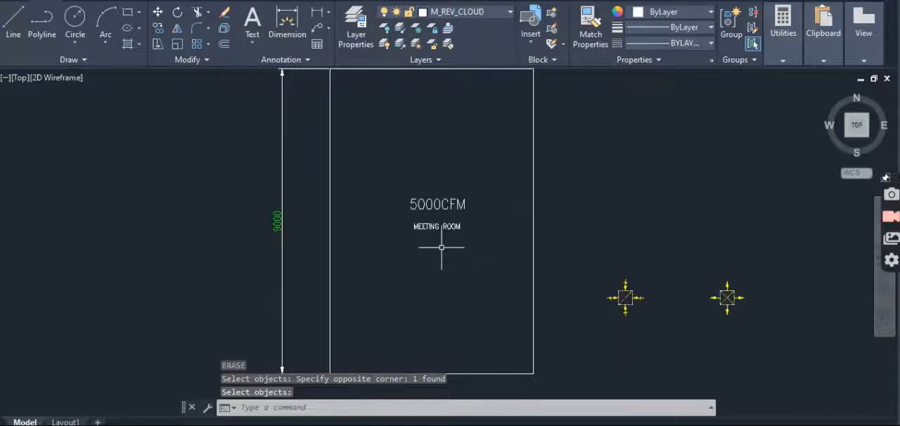
middle_click_drag(444, 226, 443, 249)
key("Escape")
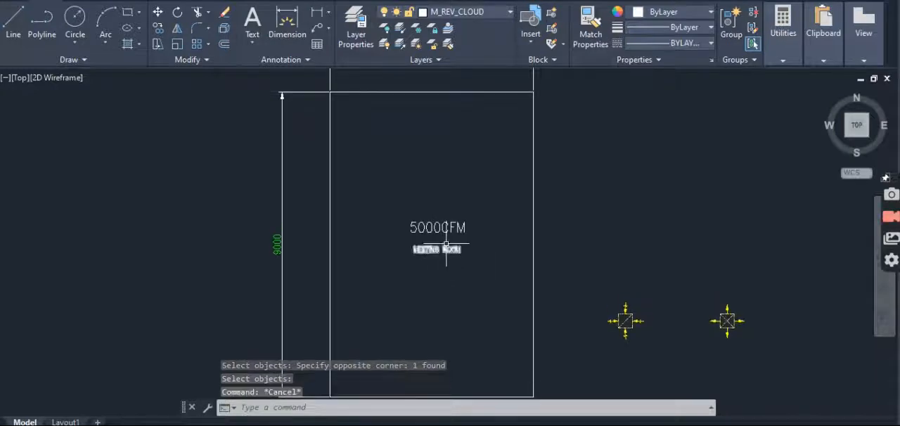
- Draw a vertical line from the meeting room's top wall to its bottom wall, about a quarter of the width from the left wall
type("l")
key("Return")
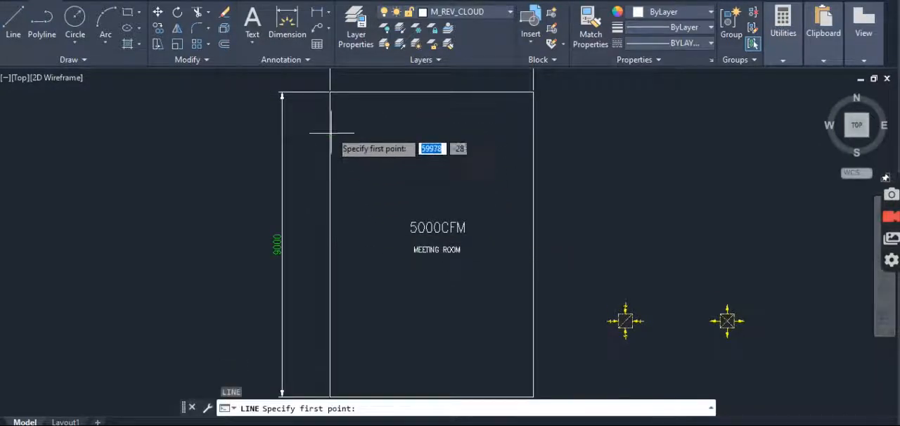
left_click(383, 92)
scroll(386, 96, "down", 4)
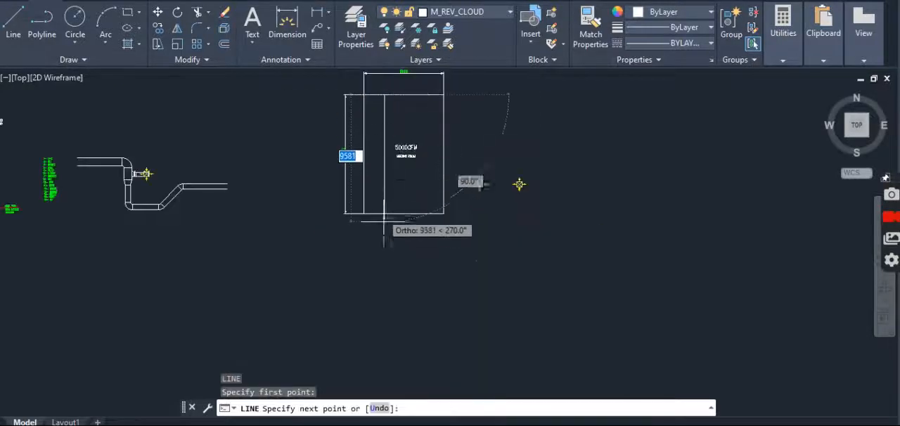
left_click(385, 210)
key("Escape")
scroll(388, 152, "up", 4)
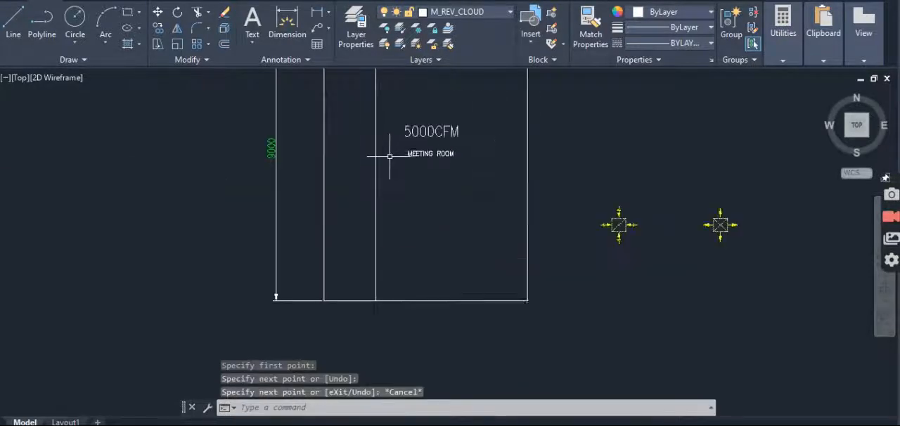
key("Escape")
key("Escape")
scroll(405, 227, "down", 4)
scroll(404, 227, "up", 2)
key("Escape")
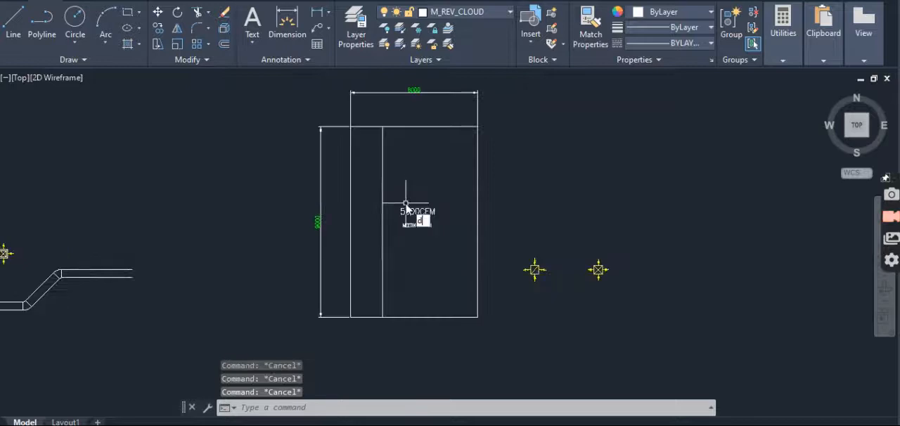
- Divide the vertical line inside the meeting room into 8 segments
type("iv")
key("Return")
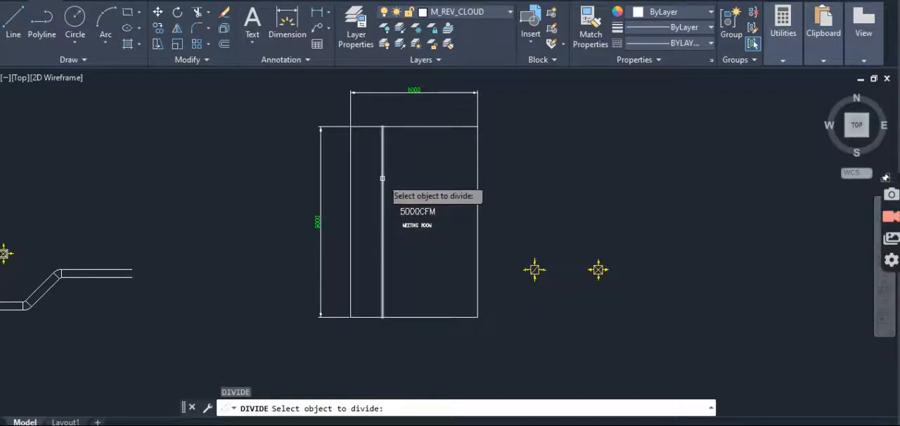
left_click(381, 178)
type("8")
key("Return")
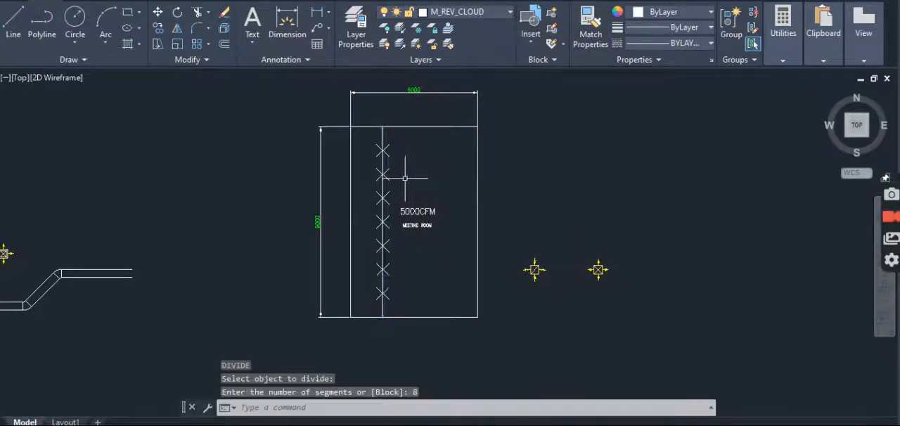
- Erase every second division point on the vertical line, keeping the first, third, fifth and seventh points
scroll(379, 267, "up", 3)
key("Escape")
key("Escape")
key("Escape")
type("e")
left_click(424, 251)
left_click(404, 275)
key("space")
scroll(404, 277, "down", 2)
key("Escape")
key("Escape")
type("e")
key("space")
left_click(407, 211)
key("space")
left_click(402, 129)
scroll(408, 140, "down", 3)
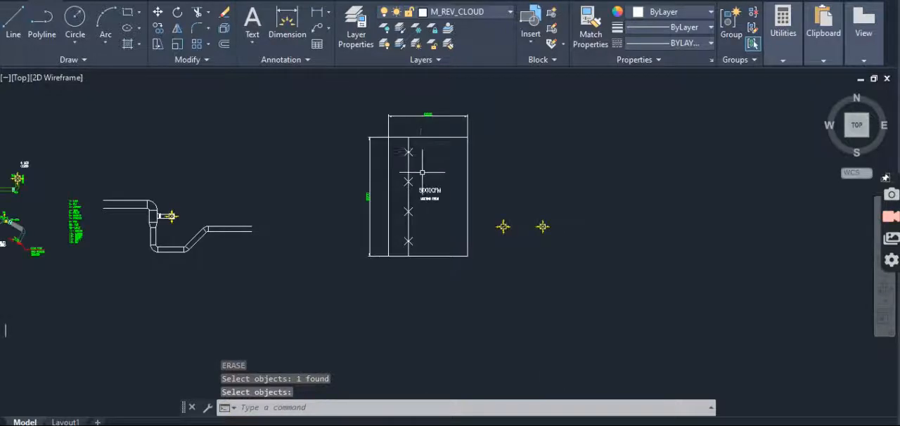
key("Escape")
key("Escape")
- Draw a horizontal line from the left wall to the right wall, between the upper two remaining division points
scroll(423, 172, "up", 3)
type("l")
key("space")
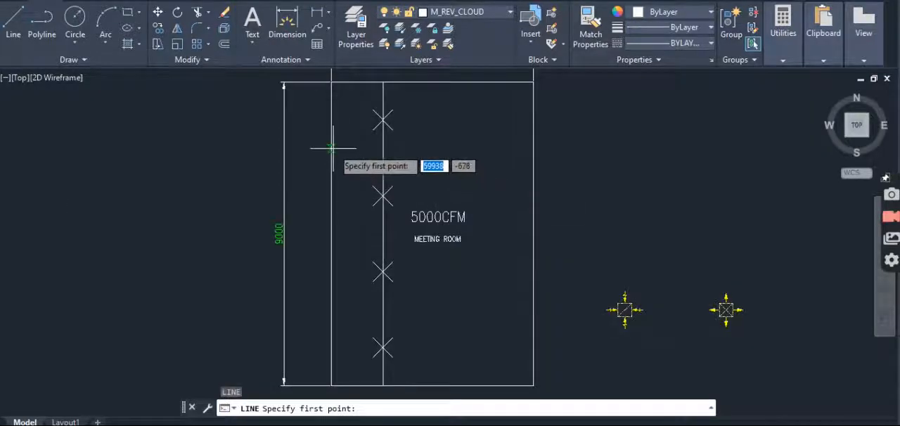
left_click(331, 148)
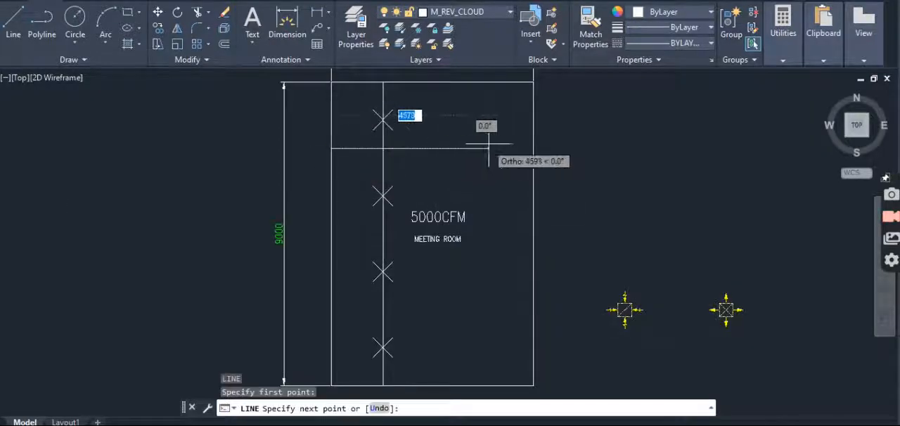
left_click(533, 149)
key("Escape")
- Divide the horizontal line across the meeting room into 4 segments
type("div")
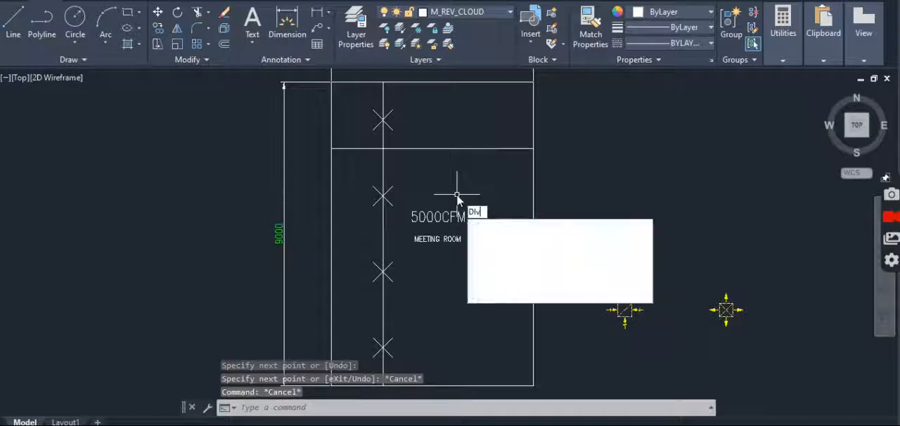
key("Return")
left_click(446, 148)
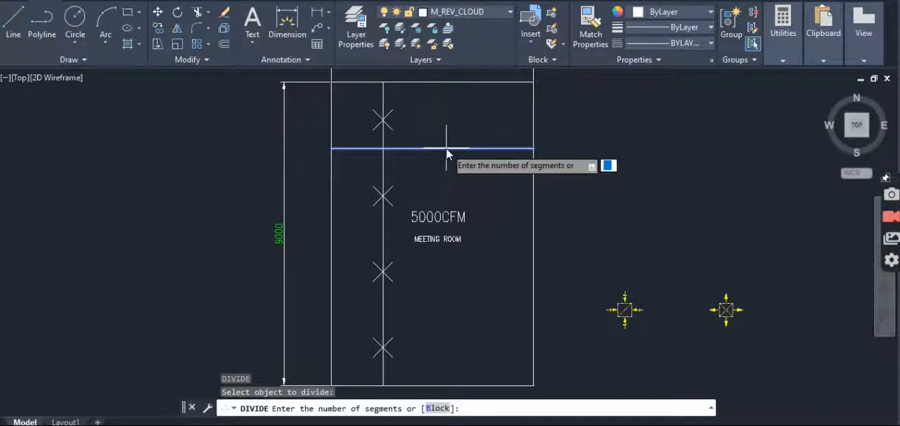
type("4")
key("Return")
- Erase the middle division point on the horizontal line
scroll(443, 147, "up", 2)
key("Escape")
key("Escape")
type("e")
key("Return")
left_click(443, 149)
left_click(444, 151)
key("Return")
key("Escape")
key("Escape")
- Move the vertical line from its intersection with the horizontal line onto the horizontal line's left division point
scroll(357, 161, "up", 3)
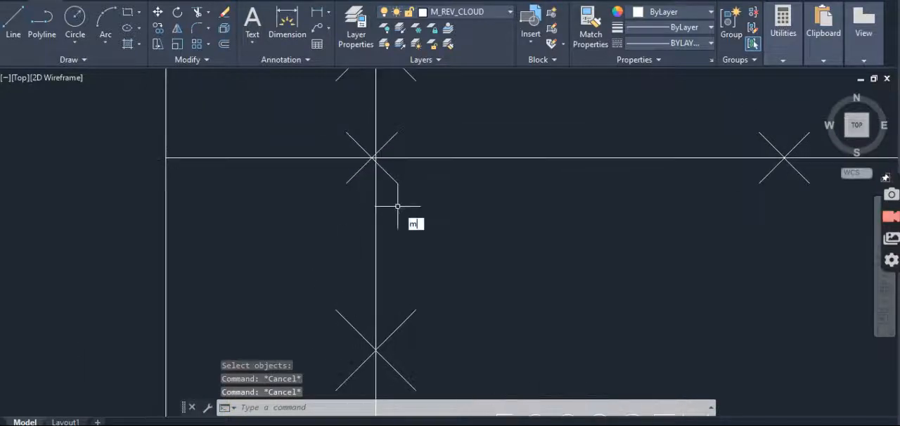
type("m")
key("Return")
left_click(397, 209)
left_click(333, 232)
scroll(368, 145, "up", 5)
key("Return")
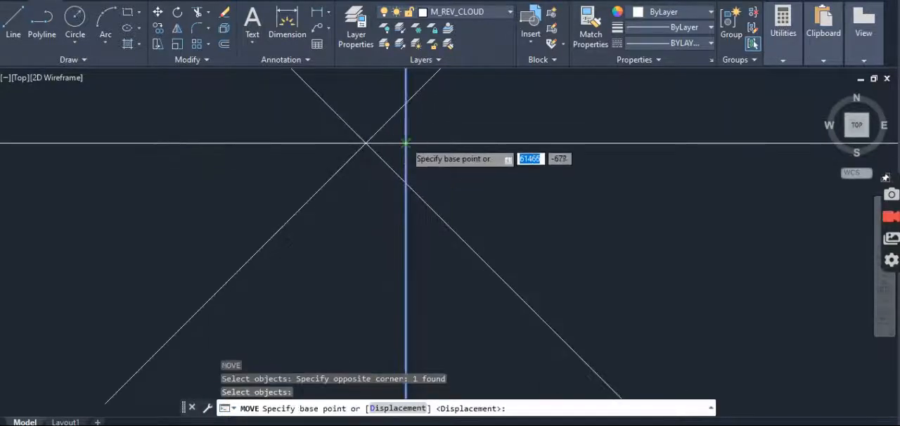
left_click(405, 142)
left_click(366, 142)
scroll(421, 166, "down", 3)
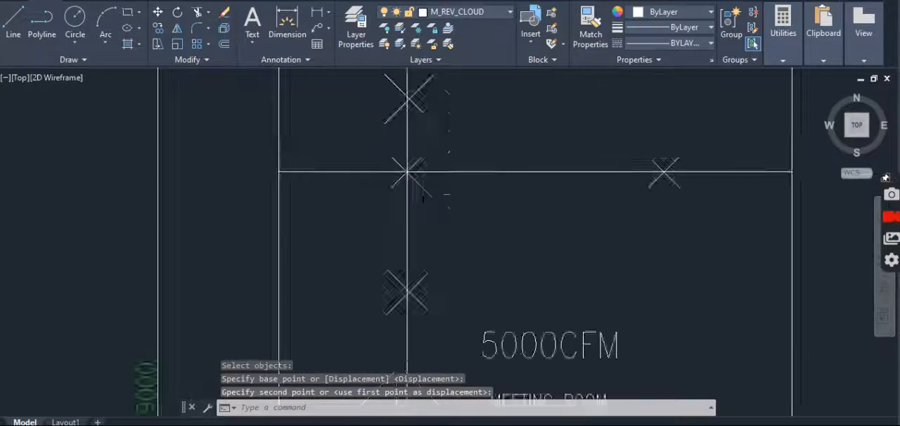
key("Escape")
key("Escape")
scroll(421, 181, "down", 4)
scroll(432, 195, "up", 5)
type("co")
key("Return")
left_click(428, 191)
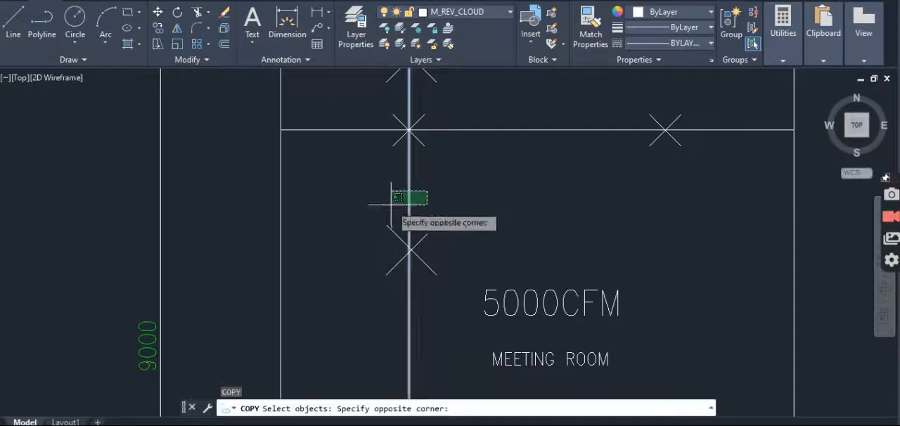
left_click(389, 203)
scroll(413, 199, "down", 2)
key("Escape")
key("Escape")
- Mirror the vertical line about a vertical axis through the horizontal line's midpoint, keeping the source line
type("mi")
key("Return")
left_click(455, 191)
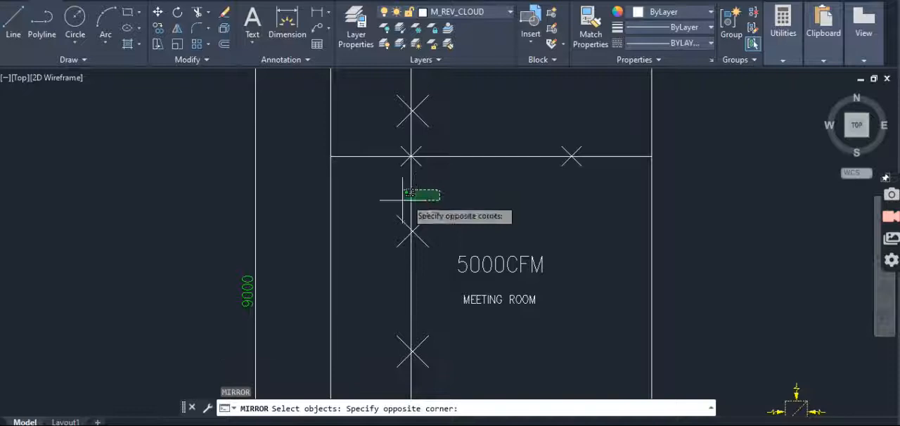
left_click(384, 197)
key("Return")
left_click(490, 156)
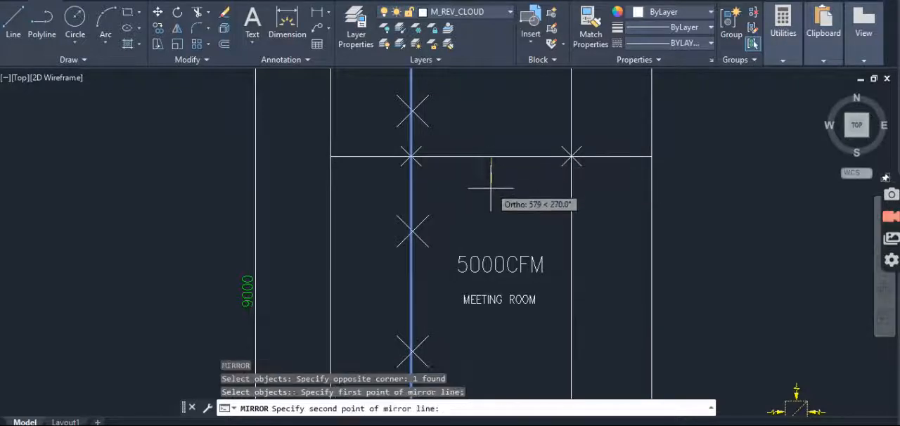
left_click(490, 192)
key("Return")
scroll(478, 207, "down", 5)
key("Escape")
key("Escape")
- Copy the supply diffuser symbol with outward arrows by its center onto the left vertical line at its topmost division point
scroll(587, 248, "up", 2)
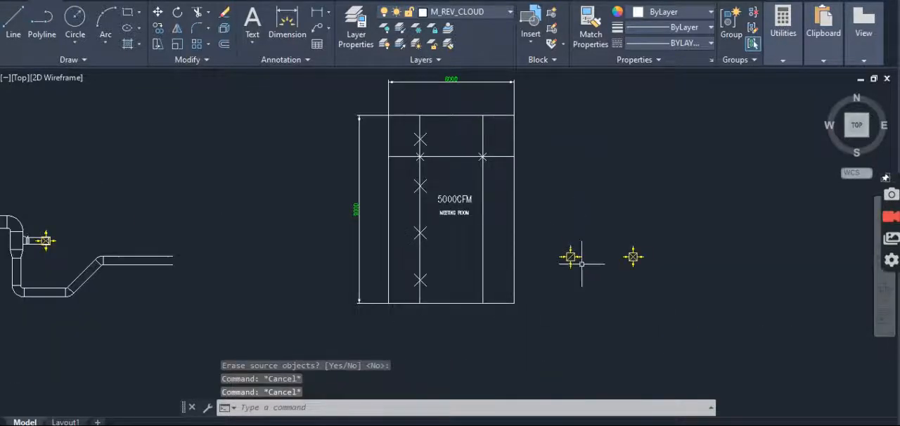
scroll(643, 262, "up", 4)
type("co")
key("Return")
left_click_drag(612, 251, 603, 273)
key("Return")
scroll(604, 256, "up", 4)
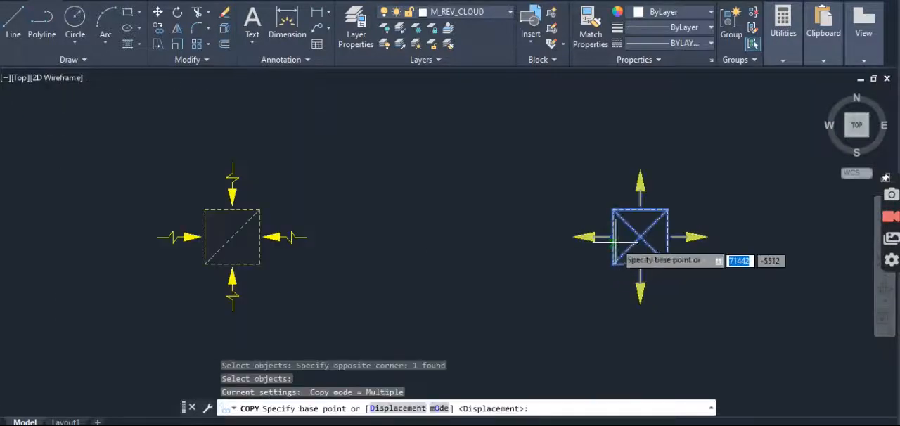
left_click(640, 238)
scroll(629, 246, "down", 4)
scroll(485, 201, "up", 6)
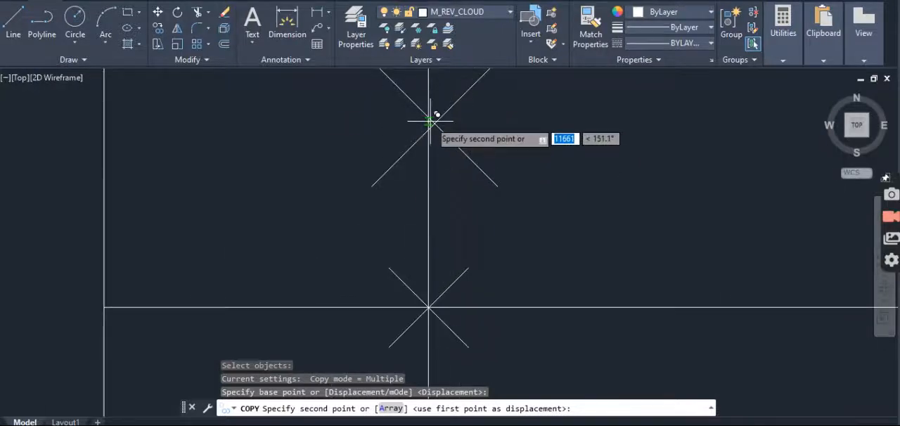
scroll(425, 123, "up", 3)
left_click(421, 160)
scroll(450, 175, "down", 2)
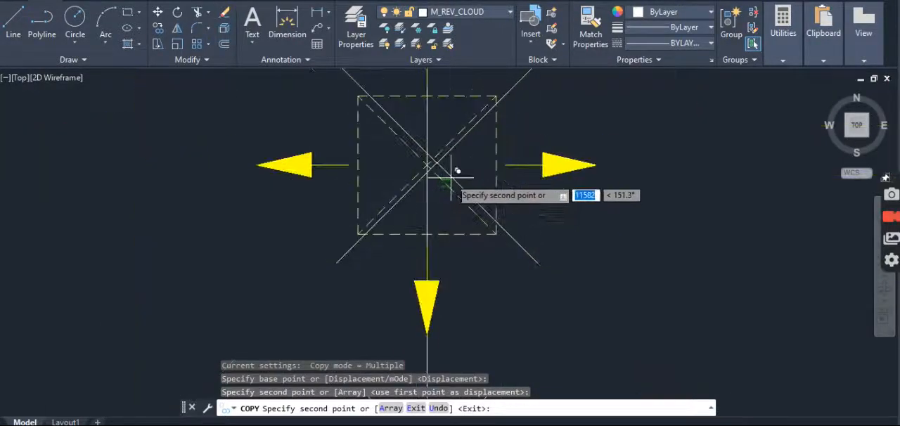
key("Escape")
key("Escape")
key("Escape")
- Erase the division point marker beneath the copied supply diffuser
scroll(450, 175, "up", 5)
type("e")
key("Return")
left_click(433, 153)
left_click(388, 168)
scroll(388, 168, "down", 6)
key("Escape")
key("Escape")
key("Escape")
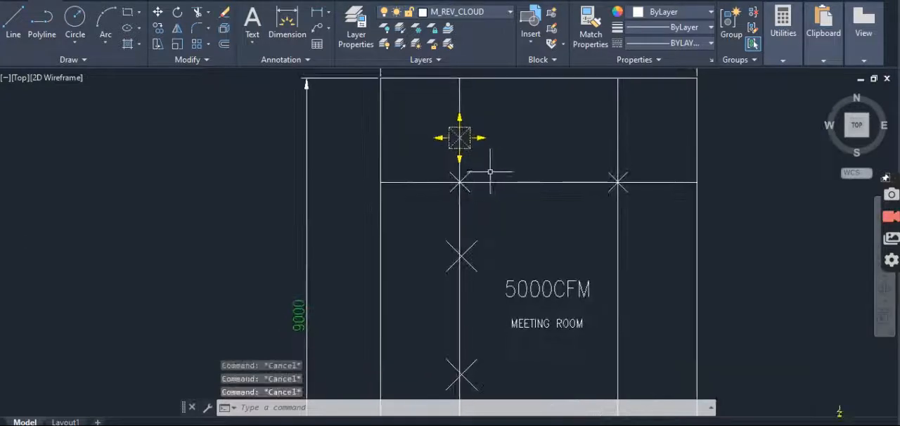
type("co")
key("Return")
scroll(453, 175, "down", 4)
key("Escape")
key("Escape")
- Copy the return diffuser symbol with inward arrows by its center onto the left vertical line at its next remaining division point
scroll(620, 290, "up", 2)
type("co")
key("Return")
left_click(610, 244)
left_click(570, 293)
scroll(590, 266, "up", 5)
key("Return")
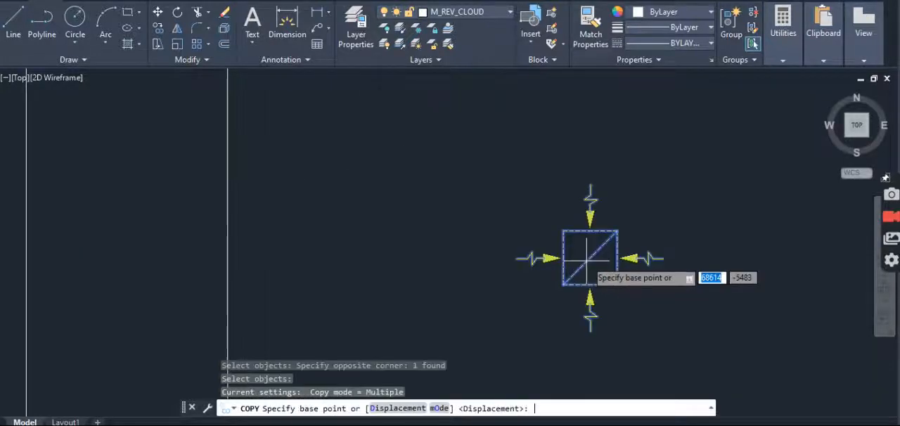
left_click(589, 259)
scroll(590, 259, "down", 5)
scroll(424, 251, "up", 5)
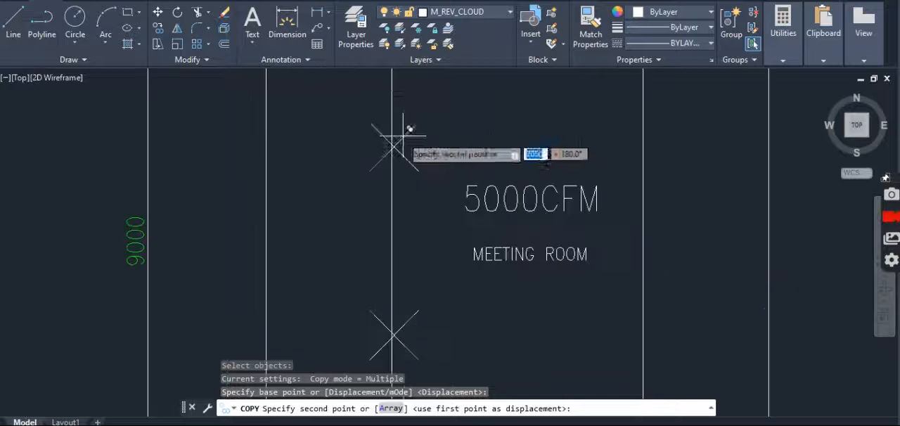
scroll(392, 146, "up", 6)
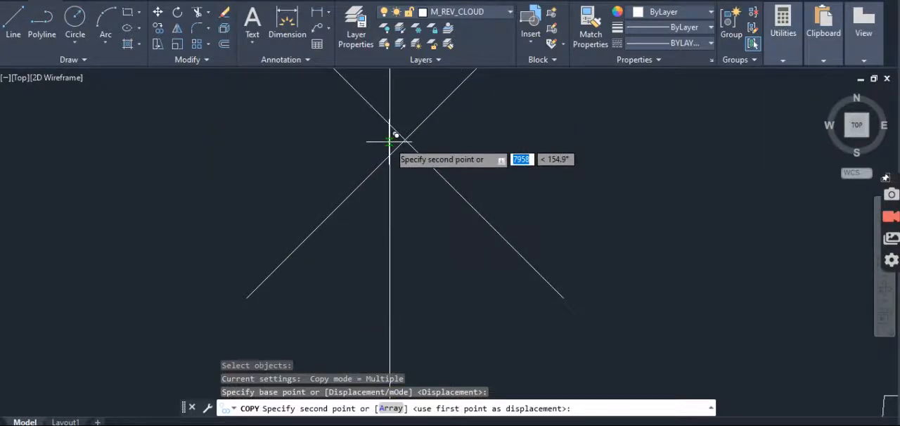
left_click(391, 142)
scroll(427, 208, "down", 6)
key("Escape")
key("Escape")
- Erase the division point marker beneath the copied return diffuser
scroll(428, 205, "up", 3)
scroll(416, 210, "up", 4)
key("Escape")
type("e")
key("Return")
left_click(446, 186)
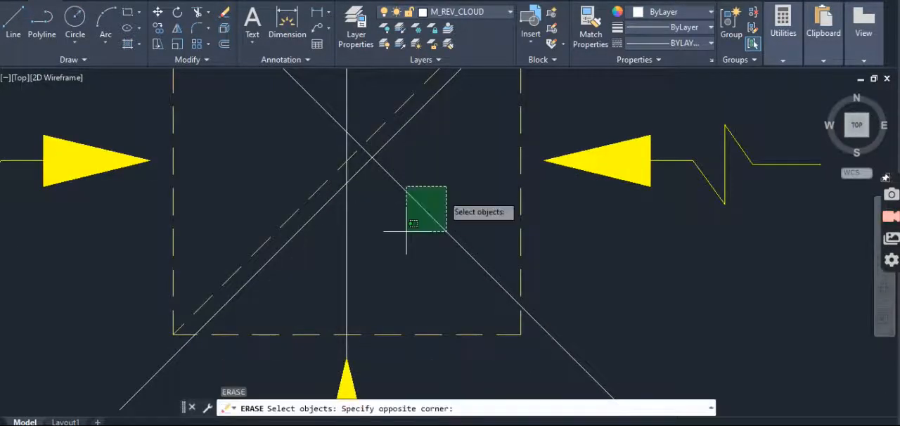
left_click(408, 231)
key("Return")
scroll(423, 234, "down", 6)
key("Escape")
key("Escape")
key("Escape")
- Copy the top supply diffuser by its center onto the left vertical line's third division point from the top
scroll(447, 210, "down", 6)
scroll(472, 225, "up", 4)
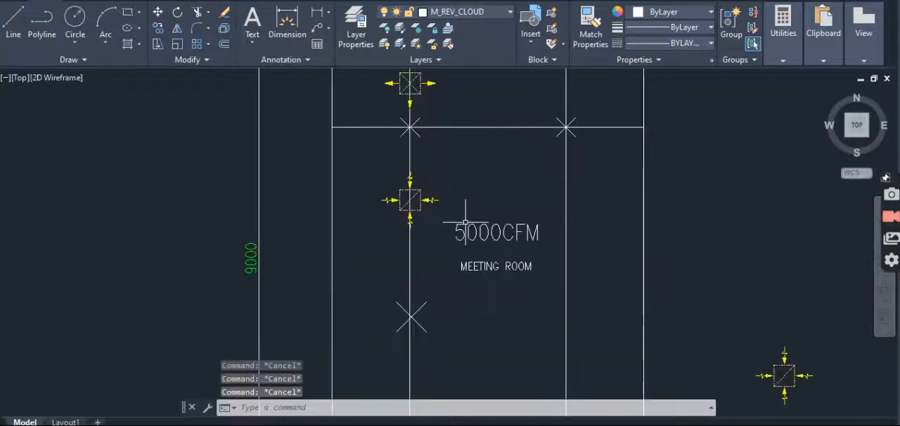
type("co")
key("Return")
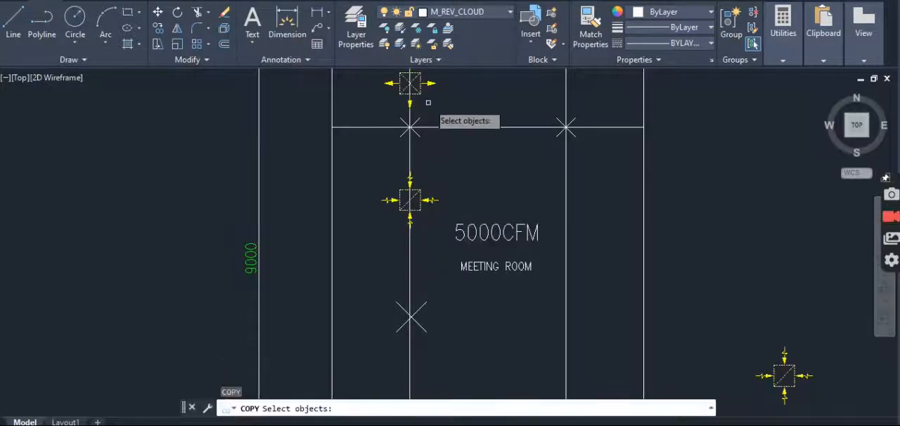
key("Return")
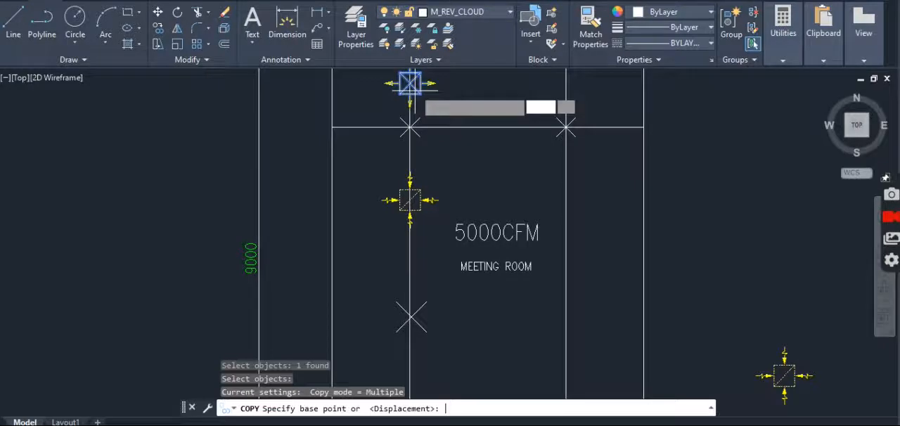
left_click(410, 83)
scroll(385, 330, "up", 4)
scroll(385, 330, "up", 4)
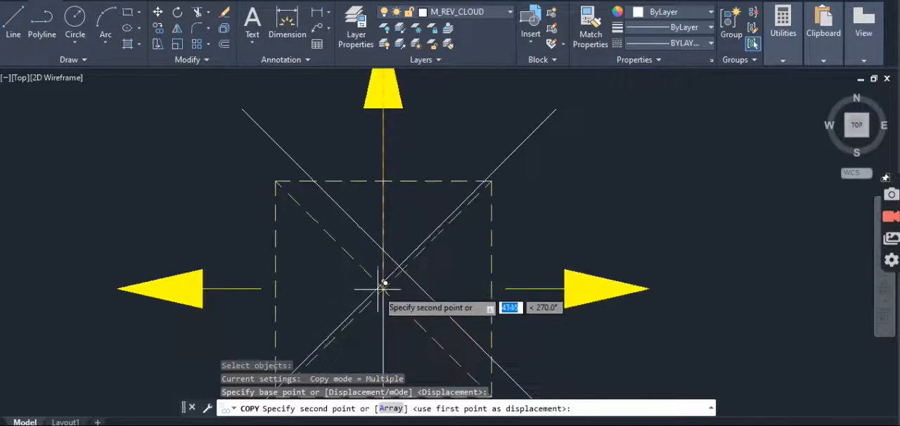
left_click(390, 259)
key("Escape")
- Erase the division point marker beneath the third diffuser on the left vertical line
type("e")
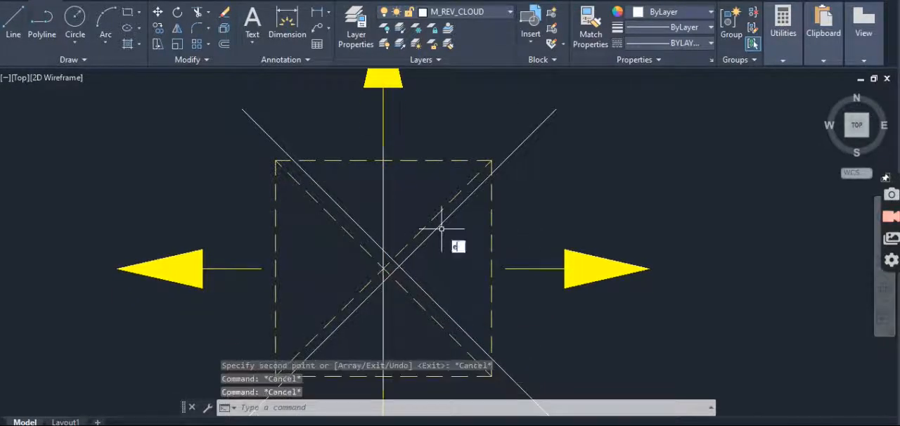
key("Return")
scroll(415, 234, "down", 4)
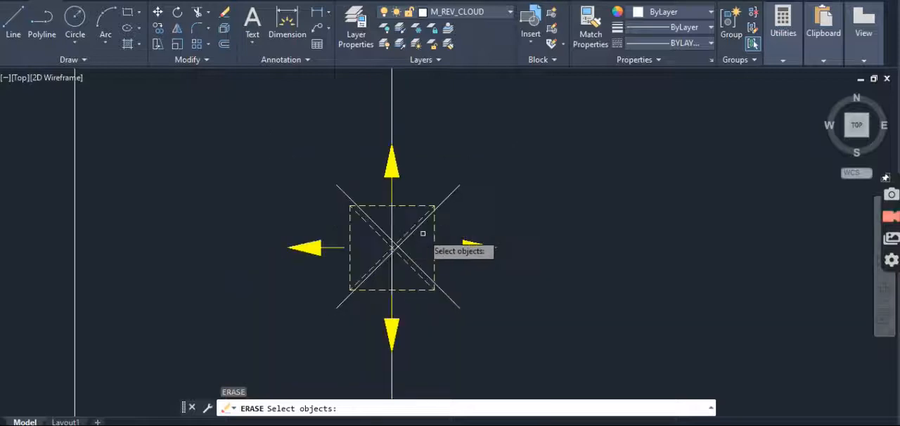
key("Escape")
key("Escape")
key("Escape")
key("Escape")
scroll(407, 234, "up", 2)
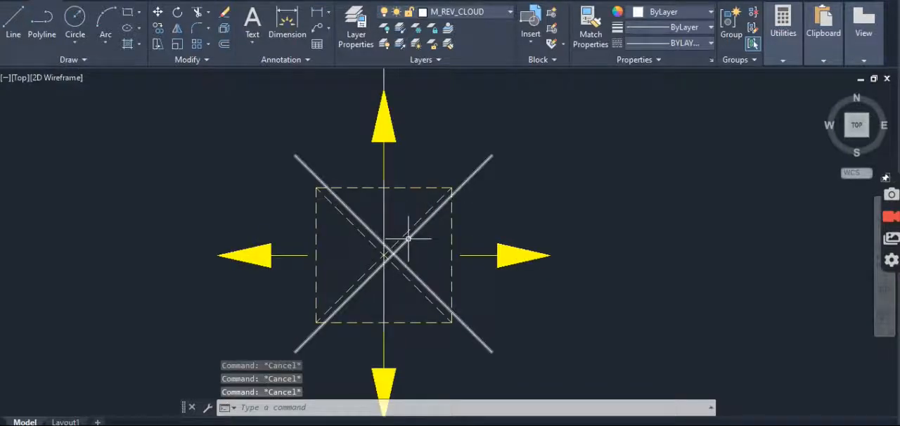
type("e")
key("Return")
left_click(404, 250)
scroll(439, 204, "down", 4)
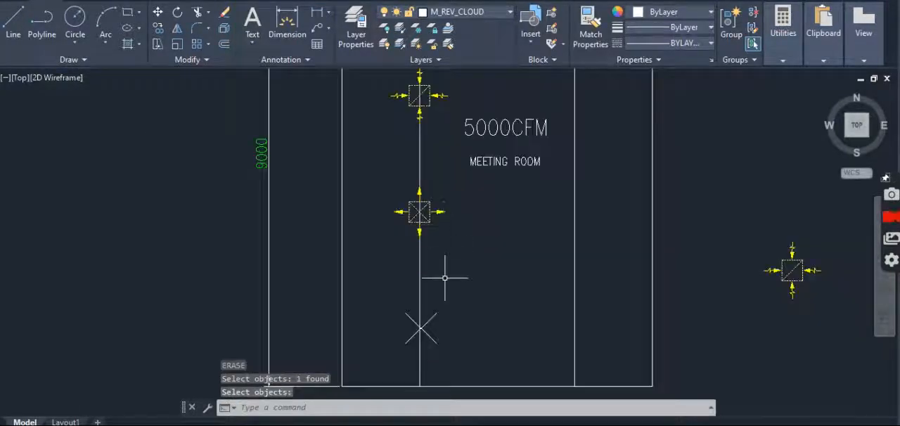
key("Escape")
- Copy the return diffuser by its center onto the lowest division point of the left vertical line
type("ct o")
key("Return")
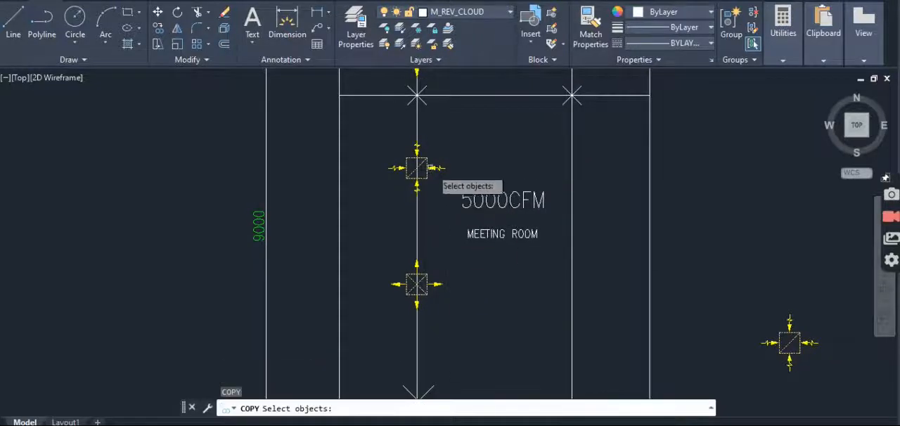
scroll(416, 169, "up", 2)
key("Return")
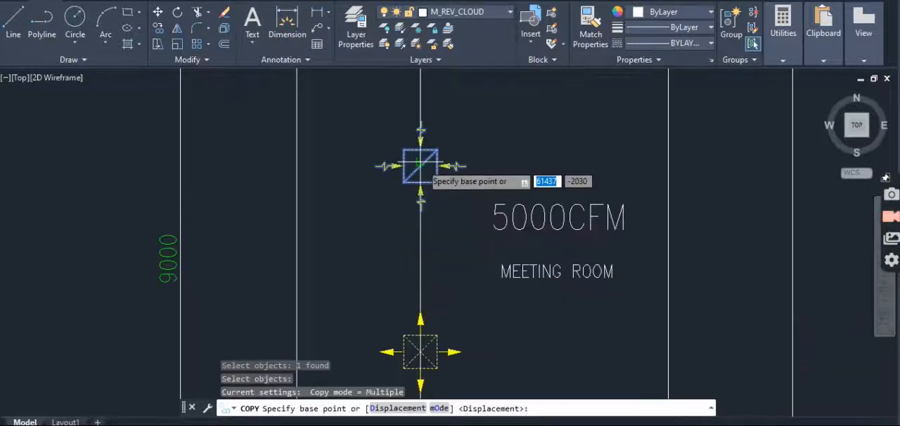
scroll(420, 165, "up", 5)
left_click(420, 166)
scroll(421, 163, "down", 6)
middle_click_drag(466, 287, 473, 145)
scroll(461, 186, "up", 4)
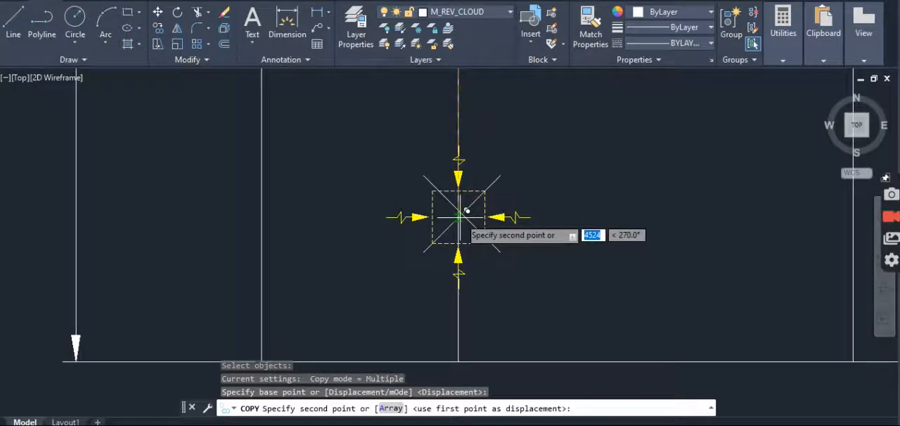
scroll(457, 218, "up", 5)
left_click(488, 187)
key("Escape")
scroll(473, 199, "down", 2)
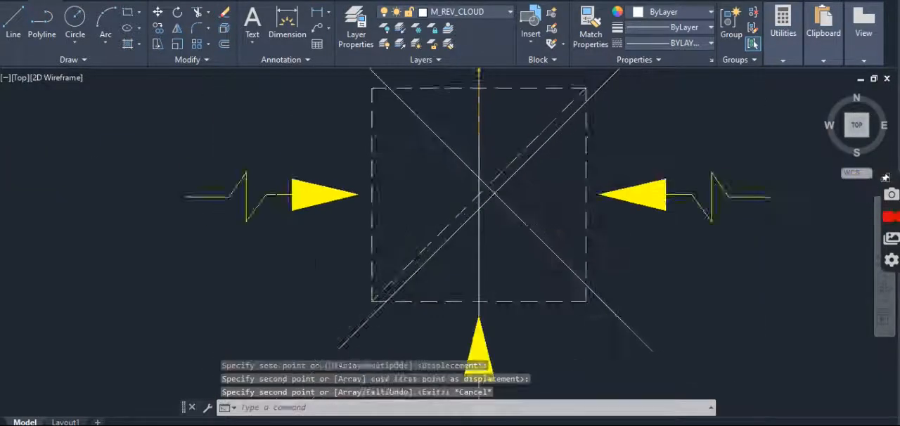
key("Escape")
key("Escape")
- Erase the division point marker beneath the lowest return diffuser on the left vertical line
type("e")
key("Return")
left_click(522, 214)
left_click(483, 243)
key("Return")
scroll(465, 242, "down", 10)
middle_click_drag(516, 195, 516, 214)
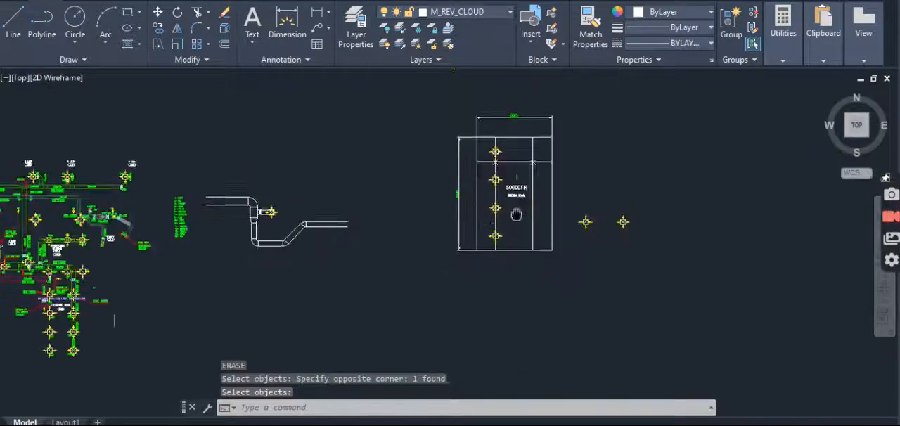
key("Escape")
key("Escape")
- Draw a horizontal guide line from the upper return diffuser's center to the right vertical line
scroll(535, 180, "up", 4)
type("l")
key("Return")
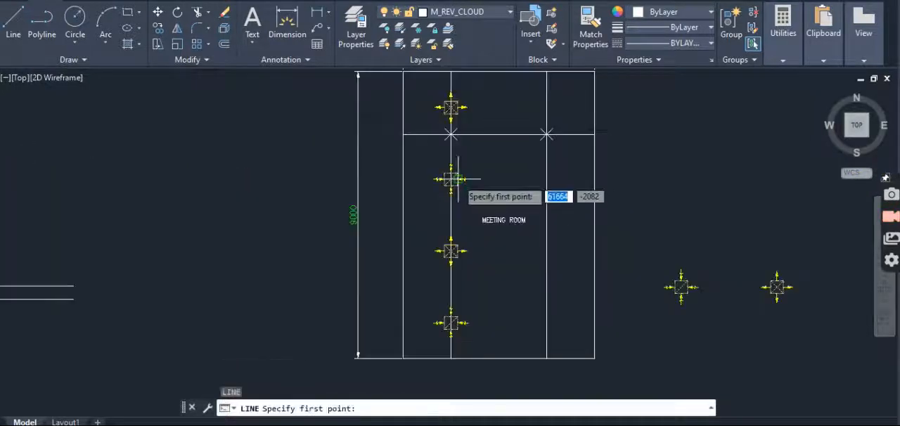
scroll(455, 180, "up", 3)
left_click(444, 178)
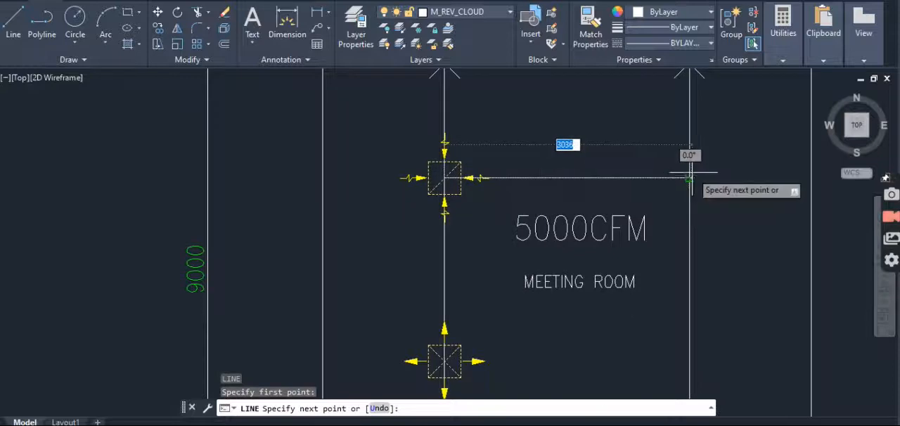
key("Escape")
- Draw a horizontal guide line from the lower supply diffuser's center to the right vertical line
middle_click_drag(446, 220, 539, 195)
key("Return")
left_click(536, 153)
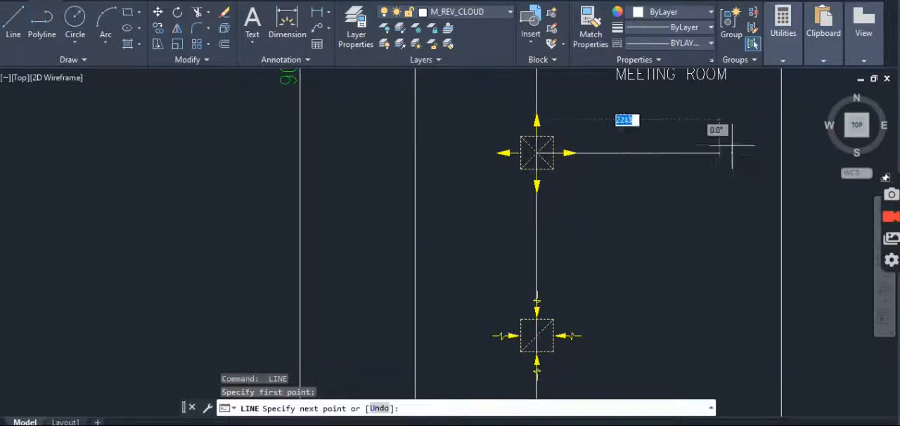
left_click(781, 153)
key("Escape")
- Draw a horizontal guide line from the lowest return diffuser's center to the right vertical line
key("Escape")
scroll(485, 190, "down", 4)
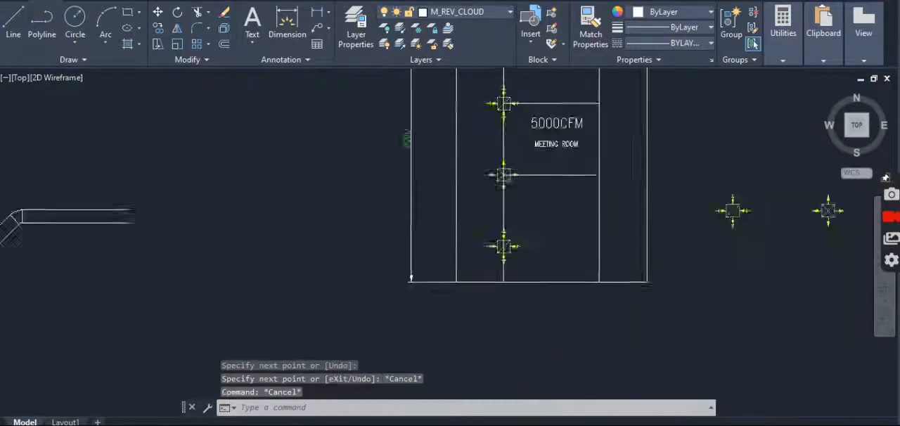
scroll(540, 239, "up", 6)
key("Return")
left_click(372, 275)
left_click(763, 275)
key("Escape")
key("Escape")
scroll(545, 236, "down", 4)
scroll(532, 220, "up", 3)
key("Escape")
key("Escape")
- Copy the lower supply diffuser by its center to where the lowest horizontal guide meets the right vertical line
type("c")
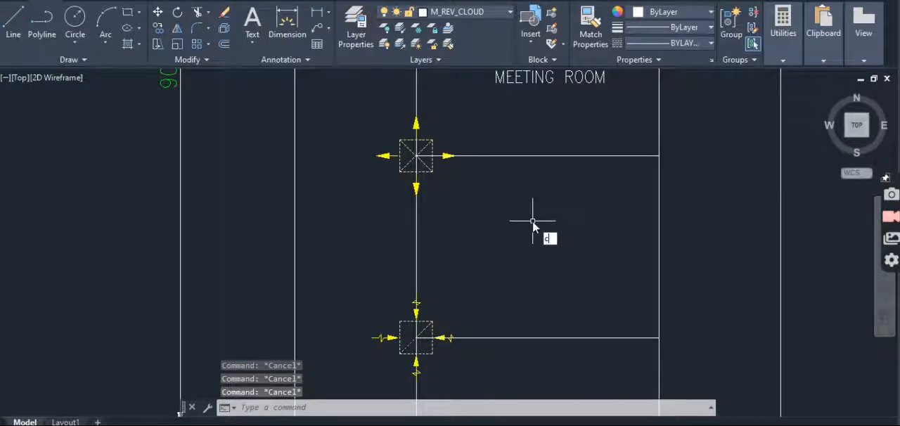
type("t o")
key("Return")
left_click(439, 163)
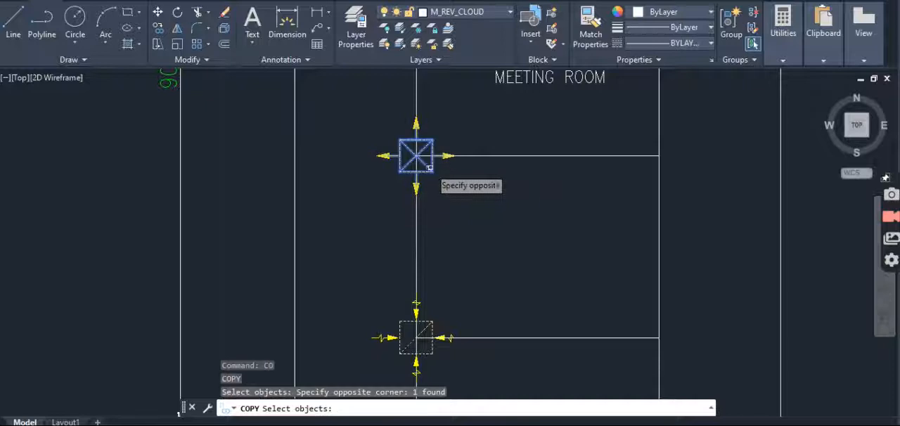
key("Return")
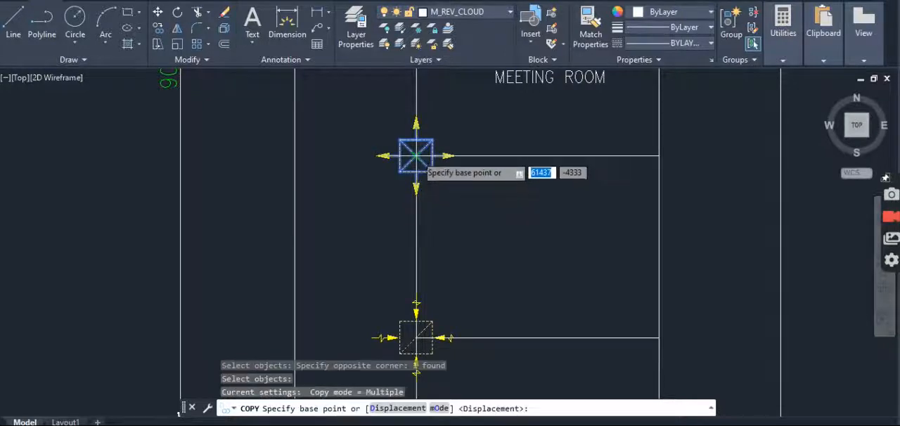
left_click(416, 155)
scroll(418, 153, "down", 4)
scroll(509, 230, "up", 4)
left_click(515, 215)
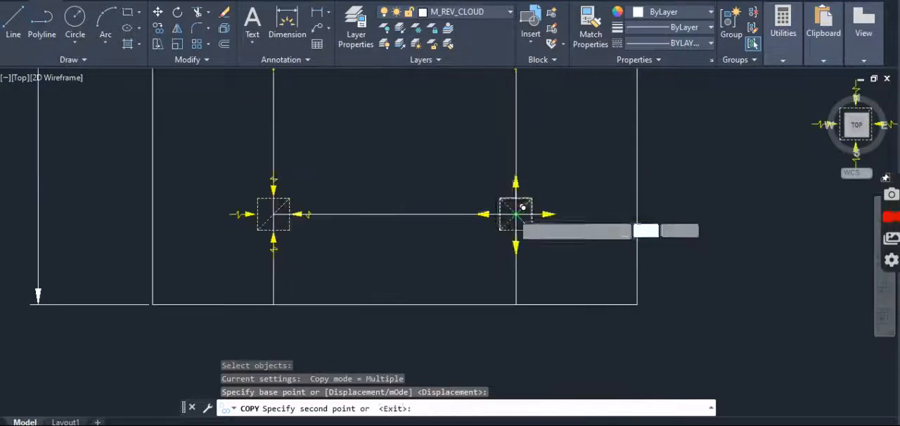
key("Escape")
scroll(405, 239, "down", 2)
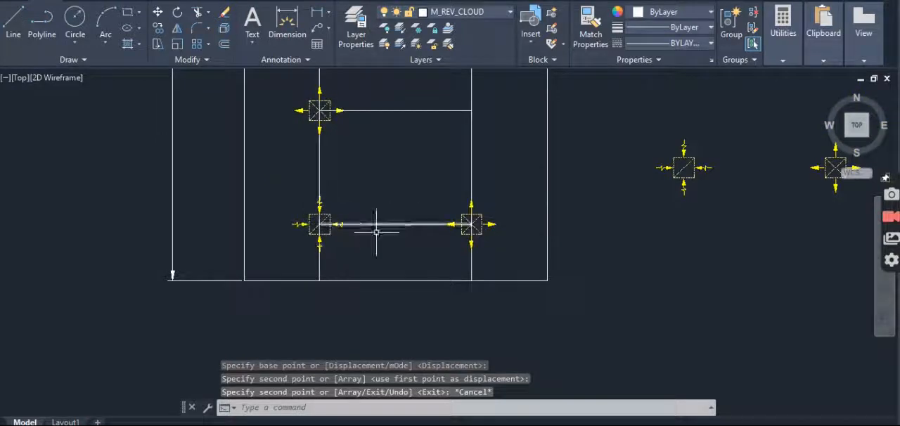
middle_click_drag(426, 242, 426, 249)
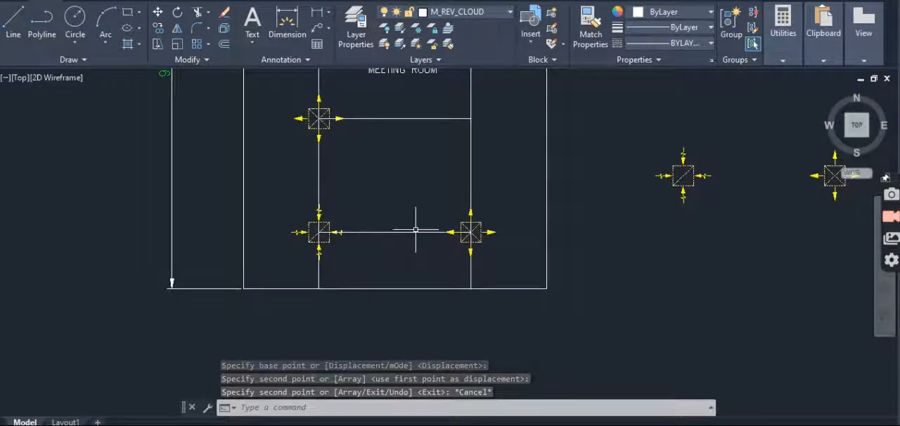
key("Escape")
key("Escape")
key("Escape")
scroll(432, 237, "up", 4)
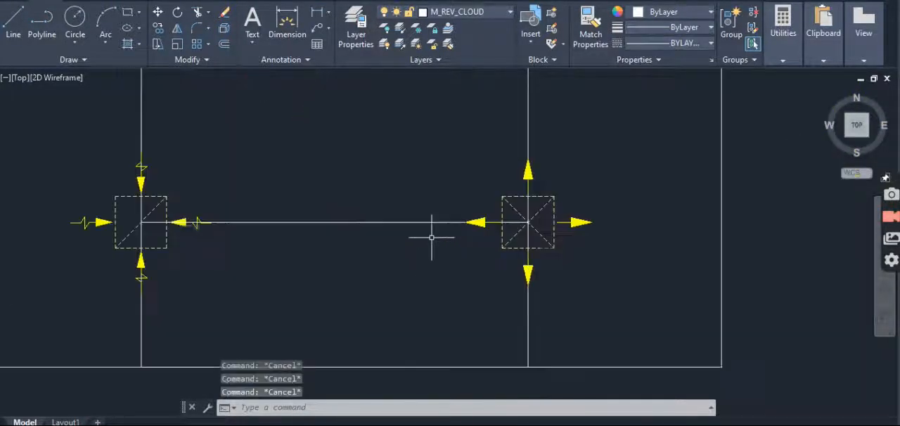
scroll(431, 237, "down", 4)
scroll(367, 257, "up", 4)
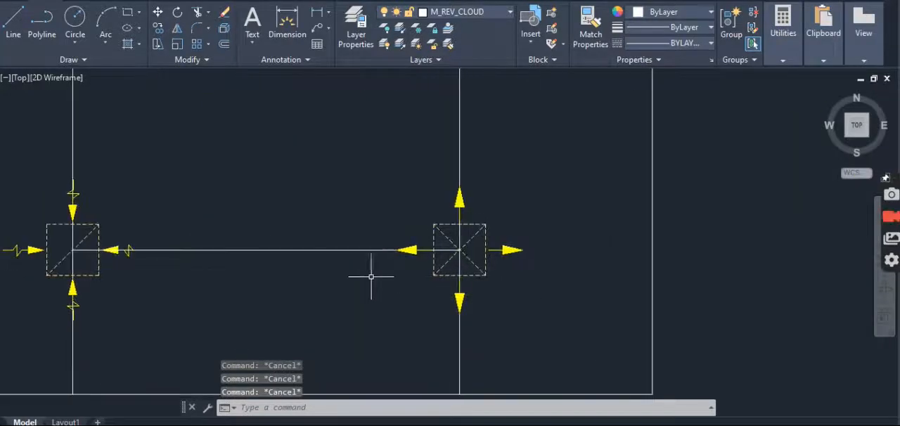
scroll(397, 277, "down", 4)
scroll(428, 260, "up", 2)
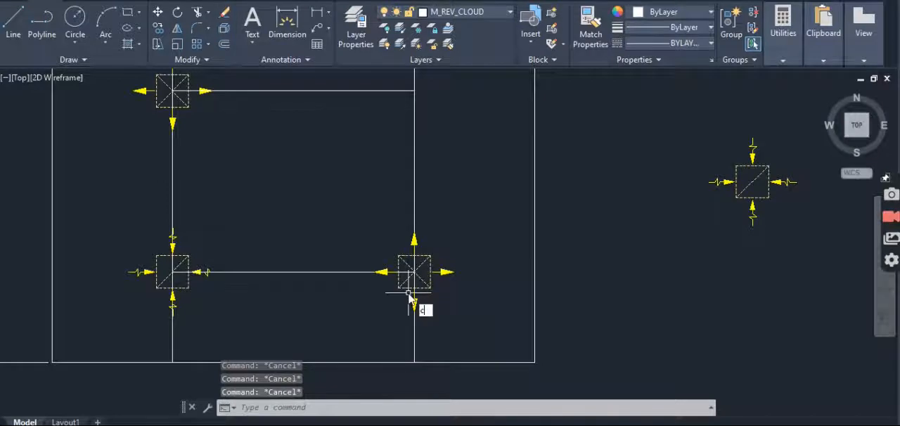
type("o")
key("Return")
scroll(418, 289, "up", 2)
left_click(466, 227)
left_click(422, 274)
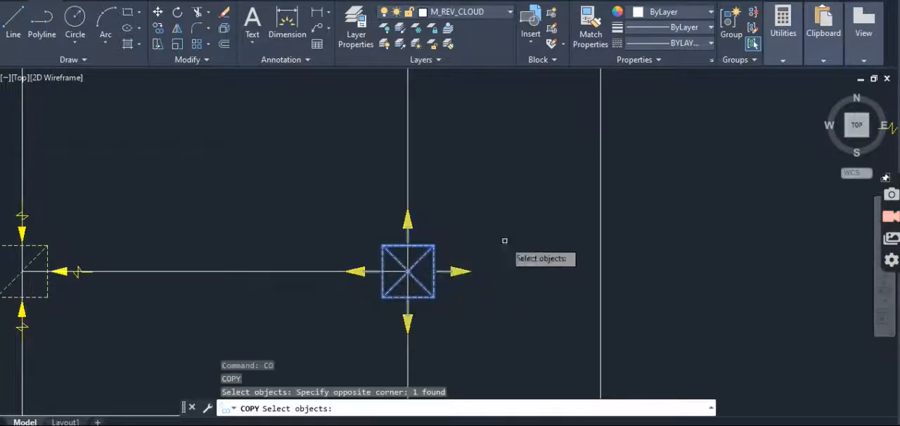
scroll(323, 249, "down", 2)
key("Escape")
key("Escape")
- Copy the lowest return diffuser by its center to where the guide below the room label meets the right vertical line
type("co")
key("Return")
scroll(235, 243, "up", 2)
left_click(212, 240)
left_click(190, 268)
key("Return")
left_click(184, 271)
scroll(189, 267, "down", 3)
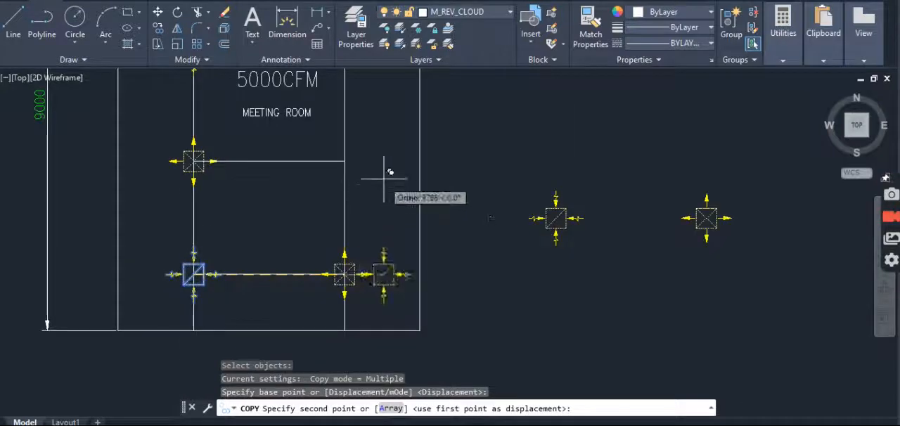
left_click(351, 158)
middle_click_drag(368, 137, 383, 265)
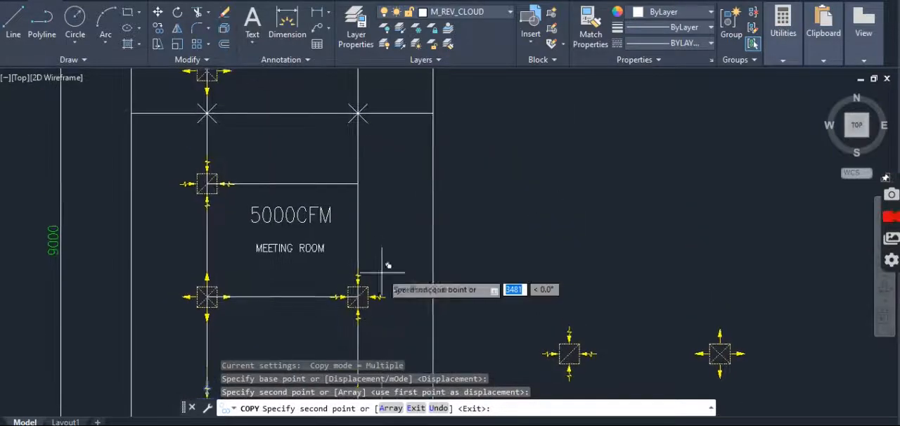
key("Escape")
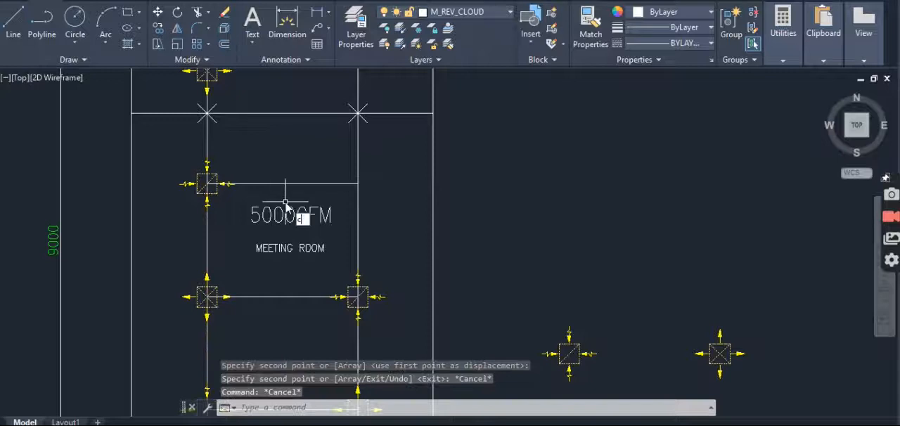
- Copy the lower left supply diffuser by its center to where the guide above the room label meets the right vertical line
key("Return")
left_click(219, 287)
scroll(207, 300, "up", 4)
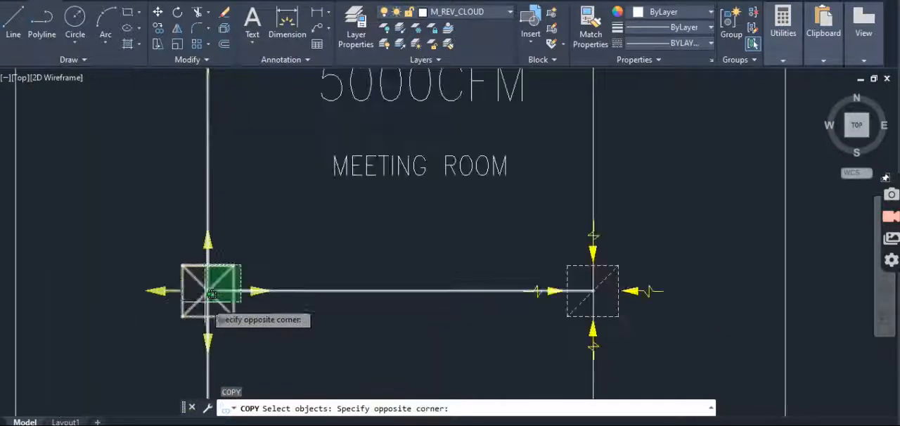
left_click(214, 262)
left_click(255, 251)
left_click(211, 289)
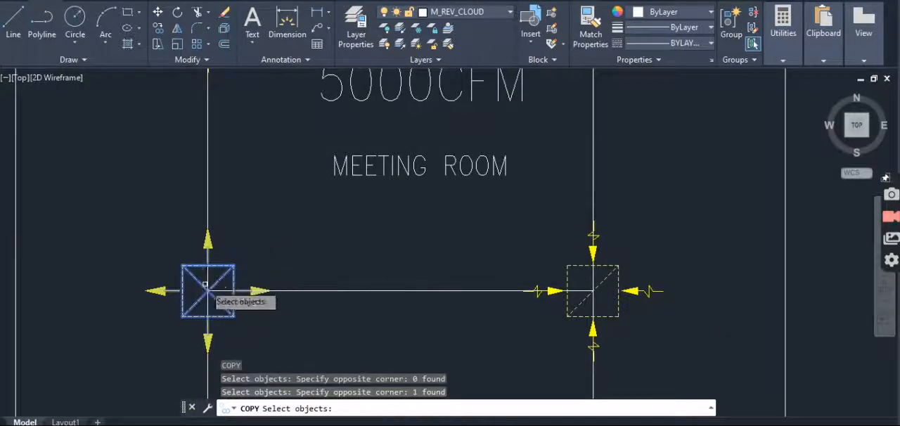
key("Return")
left_click(208, 291)
scroll(204, 352, "down", 5)
scroll(312, 298, "up", 4)
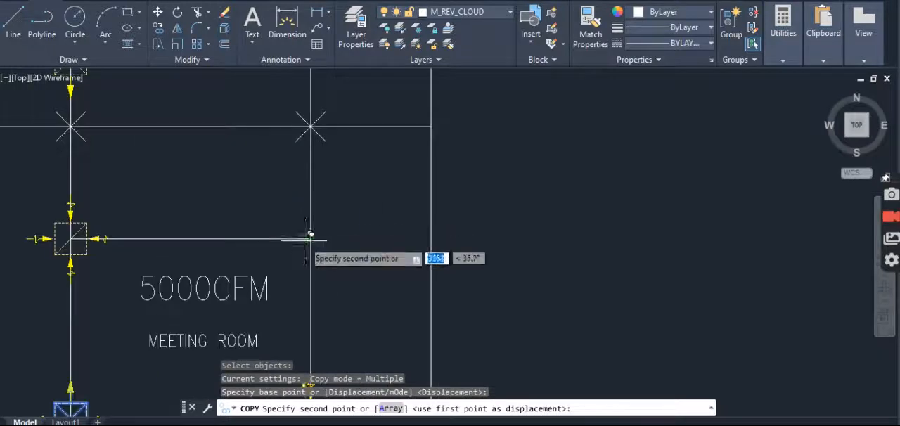
left_click(310, 239)
key("Escape")
scroll(302, 185, "down", 4)
key("Escape")
- Draw a horizontal guide line from the uppermost left supply diffuser's center to the right vertical line
scroll(311, 201, "up", 4)
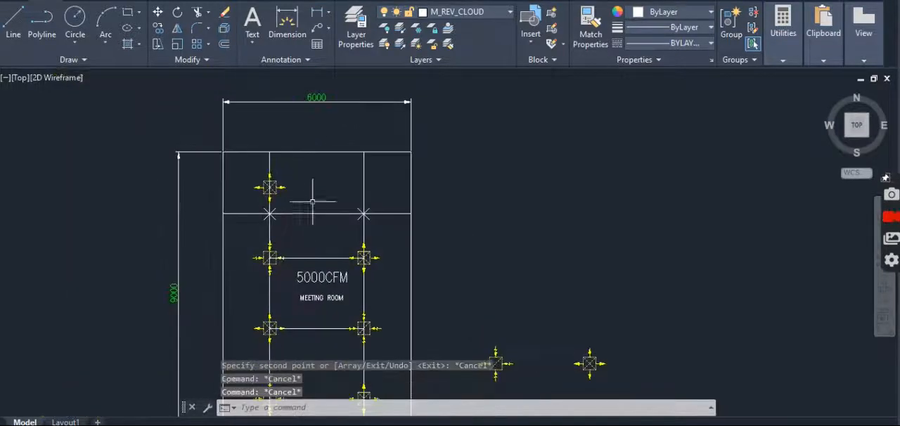
type("l")
key("Return")
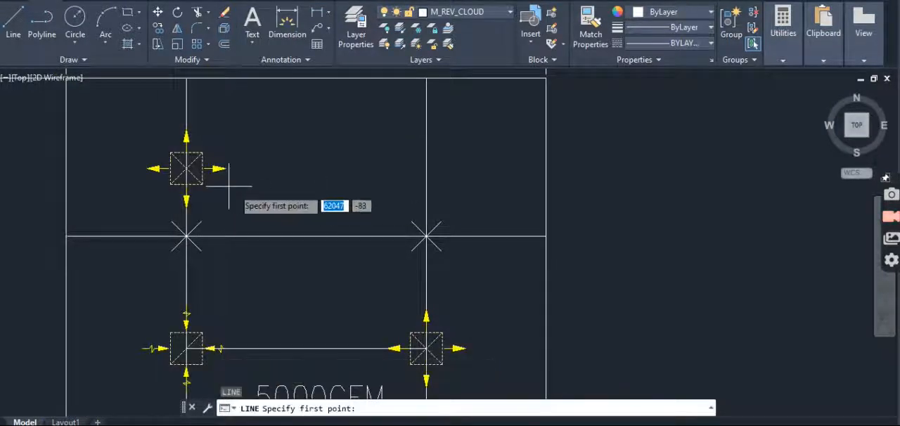
left_click(186, 169)
left_click(425, 168)
key("Escape")
key("Escape")
- Copy the left return diffuser above the room label by its center to where the uppermost guide meets the right vertical line
middle_click_drag(410, 298, 409, 223)
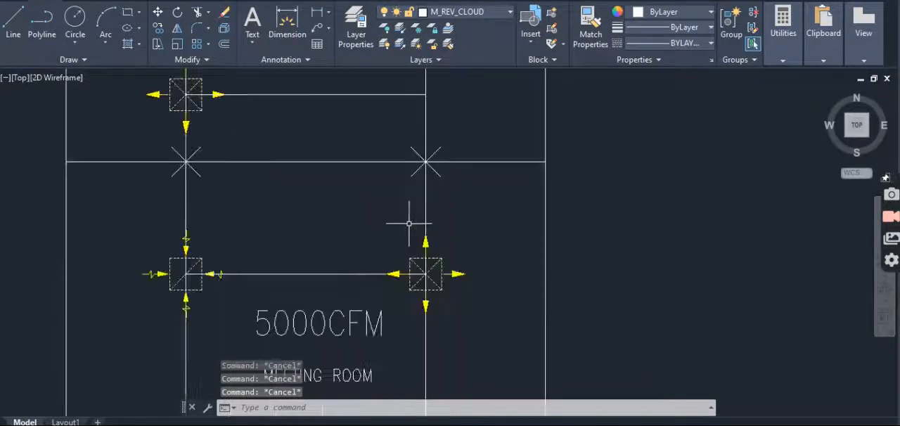
type("co")
key("Return")
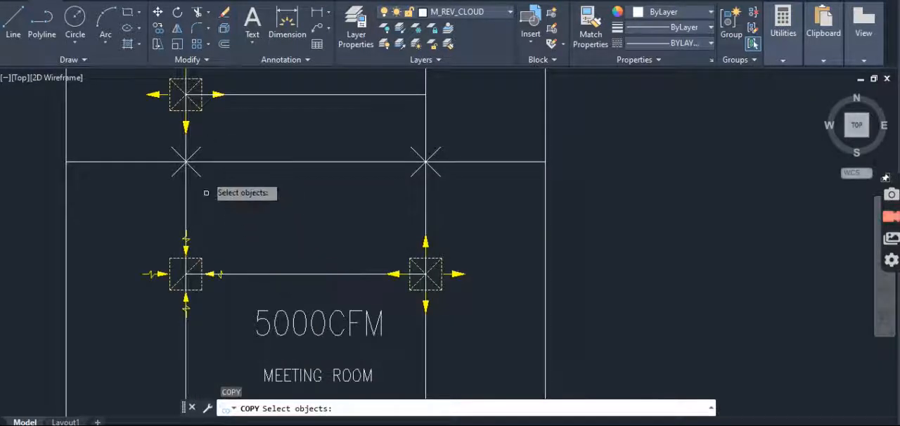
left_click(199, 260)
key("Return")
left_click(185, 273)
scroll(186, 273, "down", 3)
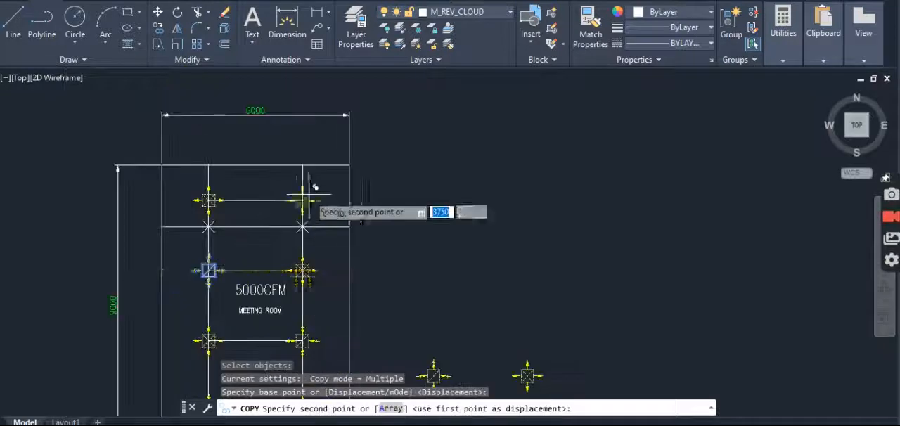
left_click(303, 200)
key("Escape")
scroll(302, 200, "down", 2)
middle_click_drag(293, 239, 354, 153)
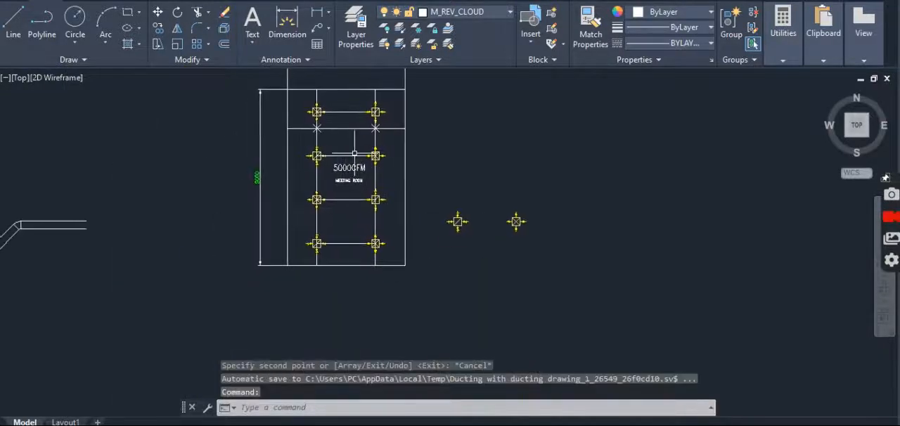
key("Escape")
key("Escape")
- Erase the two horizontal guide lines joining the diffuser pairs below the meeting room label
scroll(349, 232, "up", 4)
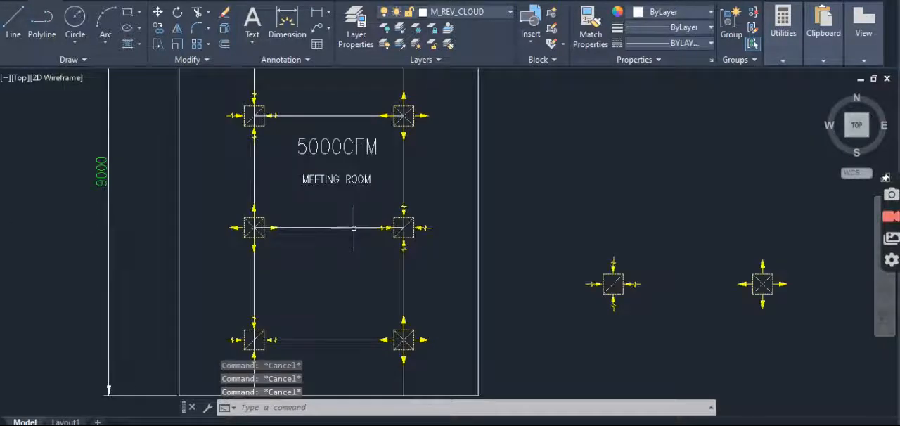
type("e")
key("Return")
left_click(355, 222)
left_click(315, 342)
key("Return")
- Erase the left and right vertical guide lines running through the diffuser columns
key("Return")
left_click(271, 182)
left_click(242, 186)
key("Escape")
scroll(373, 197, "up", 2)
type("e")
- Erase the horizontal guide line joining the two diffusers just above the 5000CFM label
key("Return")
left_click(415, 185)
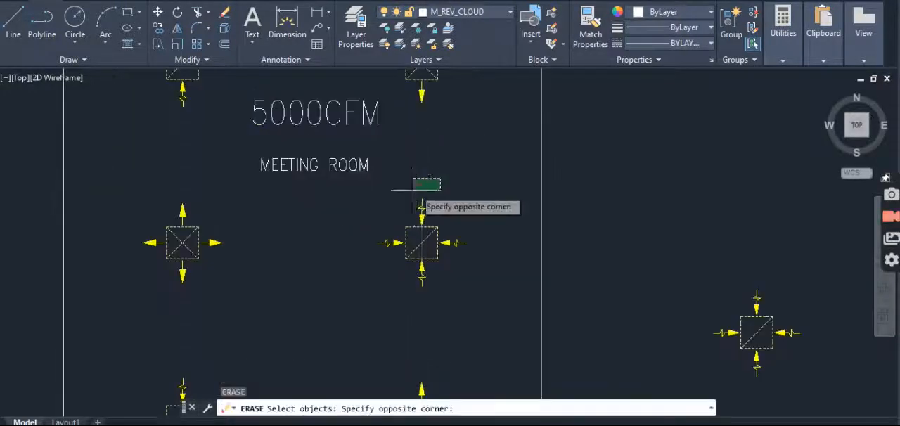
left_click(418, 205)
scroll(418, 204, "down", 2)
middle_click_drag(343, 115, 343, 181)
scroll(343, 180, "up", 2)
type("e")
- Erase the remaining horizontal guide lines and the cross-shaped point markers in the upper part of the room
key("Return")
left_click(340, 165)
left_click(316, 199)
key("Return")
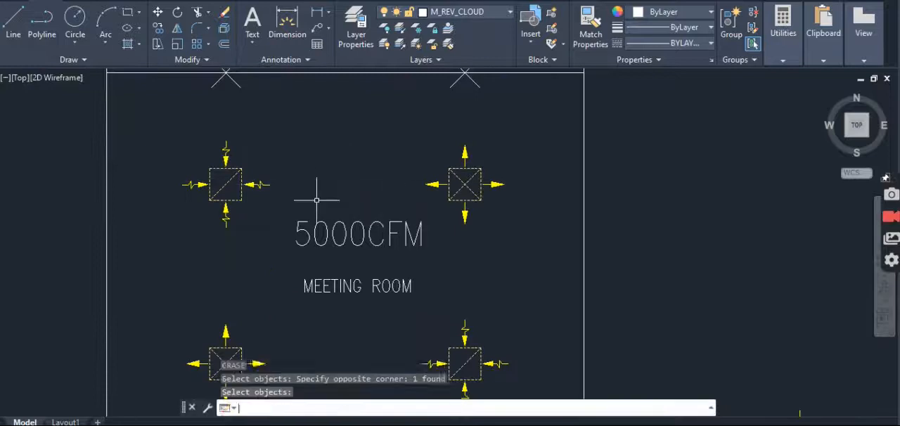
scroll(336, 209, "down", 6)
key("Escape")
key("Escape")
scroll(346, 184, "up", 4)
type("e")
key("Escape")
type("e")
key("Return")
left_click(418, 215)
left_click(185, 237)
key("Escape")
scroll(391, 195, "down", 4)
key("Escape")
middle_click_drag(321, 261, 341, 260)
key("Escape")
scroll(345, 219, "up", 4)
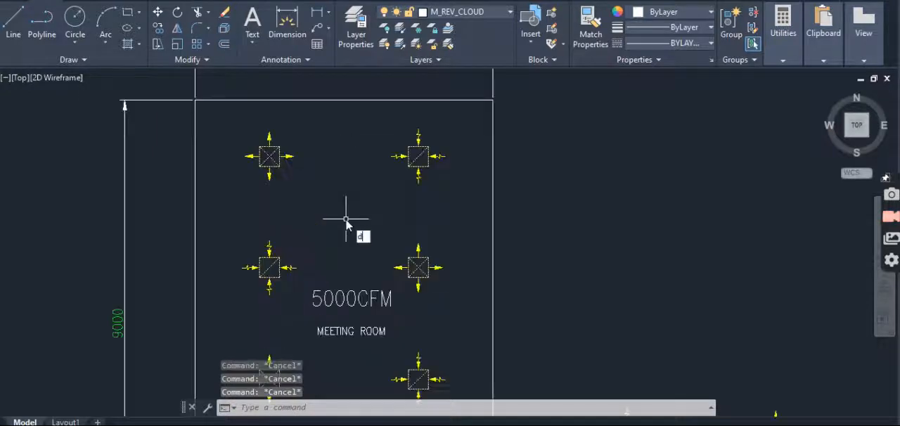
- Add a vertical linear dimension from the center of the uppermost left supply diffuser to the room's upper wall
type("dli")
key("Return")
scroll(267, 161, "up", 4)
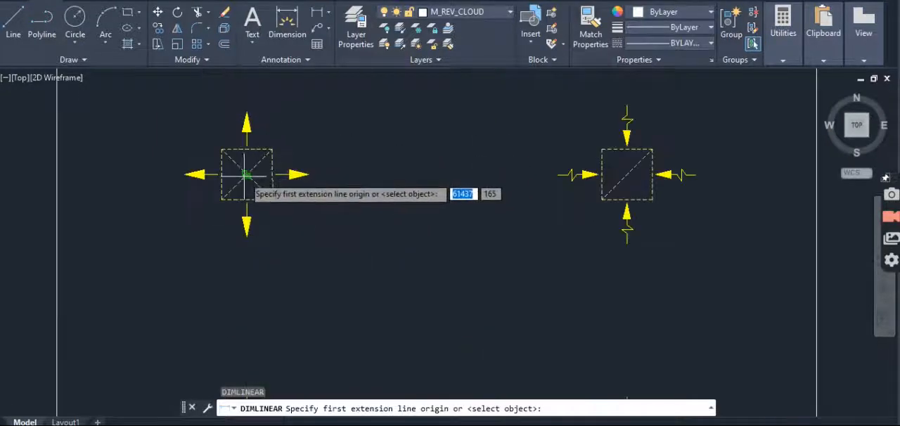
left_click(246, 176)
scroll(247, 176, "down", 2)
left_click(247, 89)
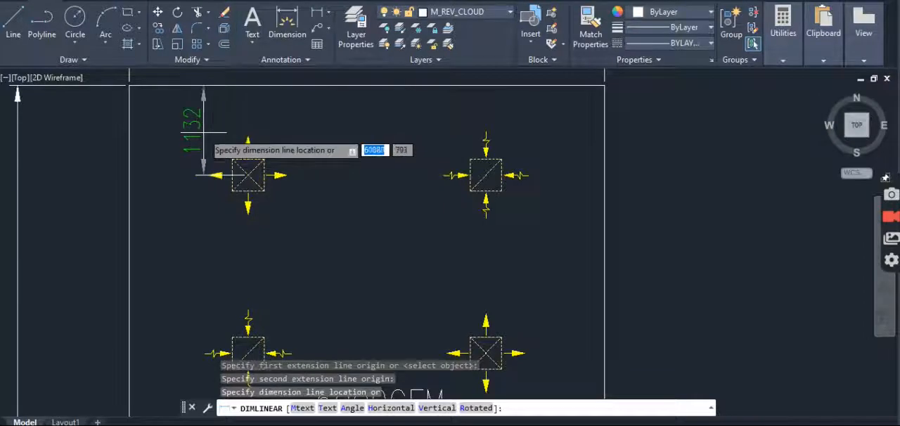
left_click(203, 132)
middle_click_drag(252, 198, 338, 209)
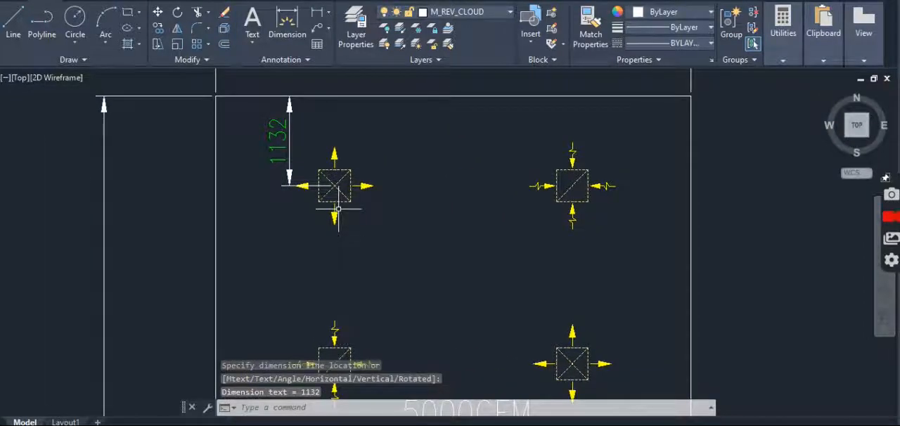
key("Escape")
key("Escape")
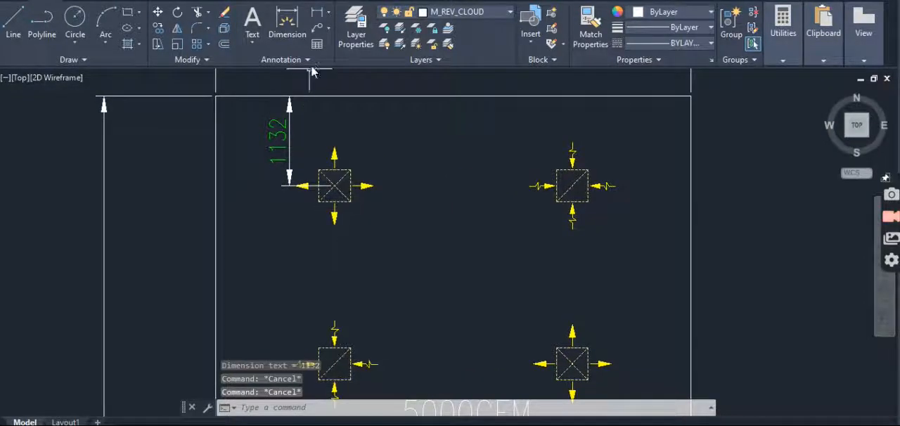
left_click(327, 12)
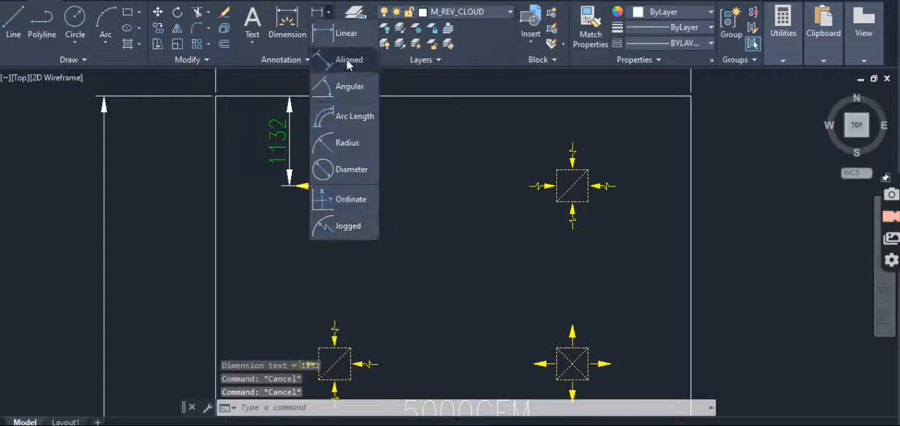
left_click(345, 36)
left_click(284, 26)
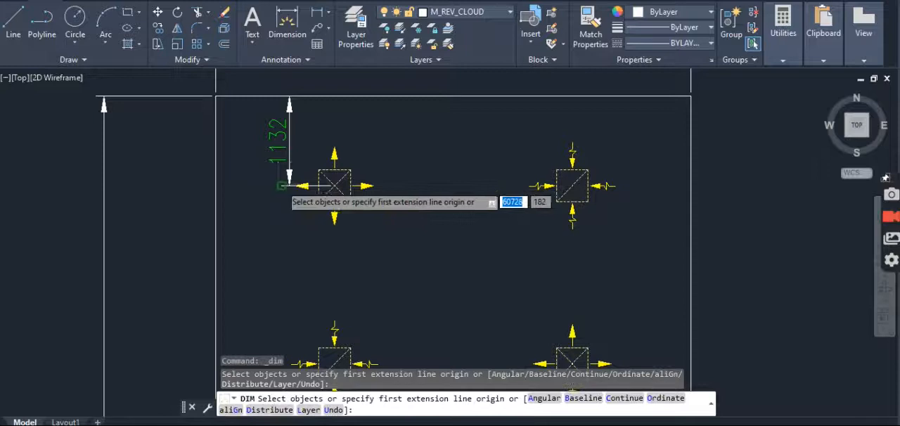
key("Escape")
type("DIMLI")
key("Return")
left_click(296, 187)
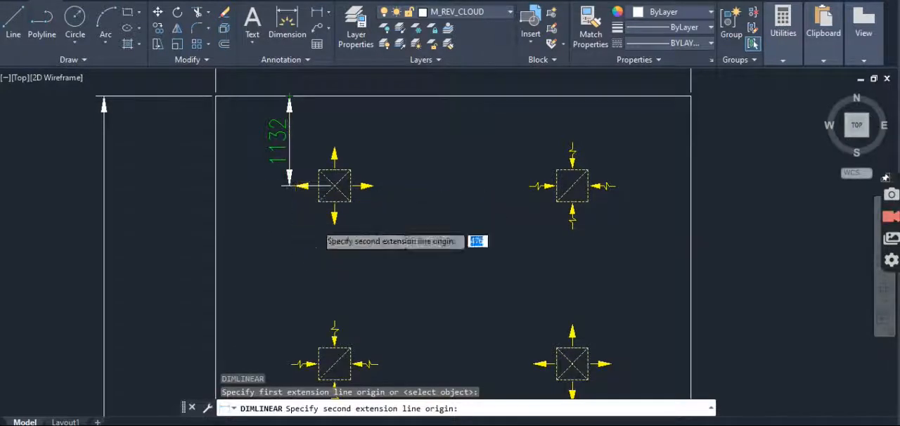
key("Escape")
- Add a vertical linear dimension between the uppermost left supply diffuser and the return diffuser below it, in line with the wall dimension
type("dli")
key("Return")
scroll(275, 193, "up", 5)
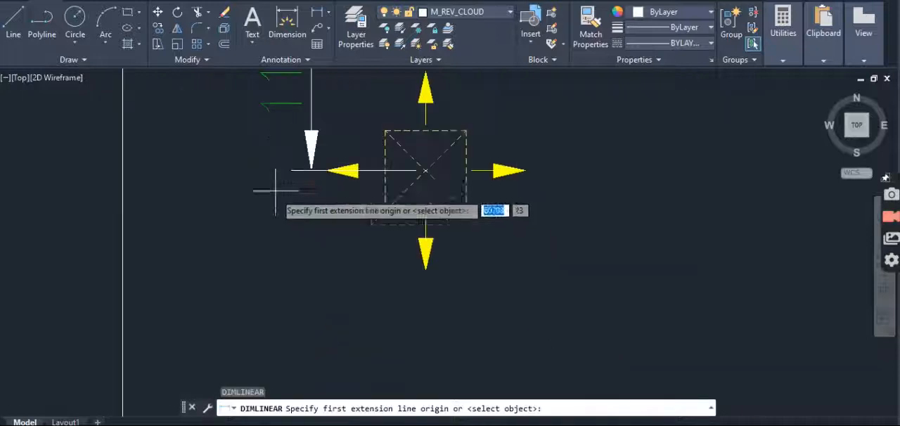
left_click(311, 171)
scroll(314, 168, "down", 10)
scroll(309, 275, "up", 8)
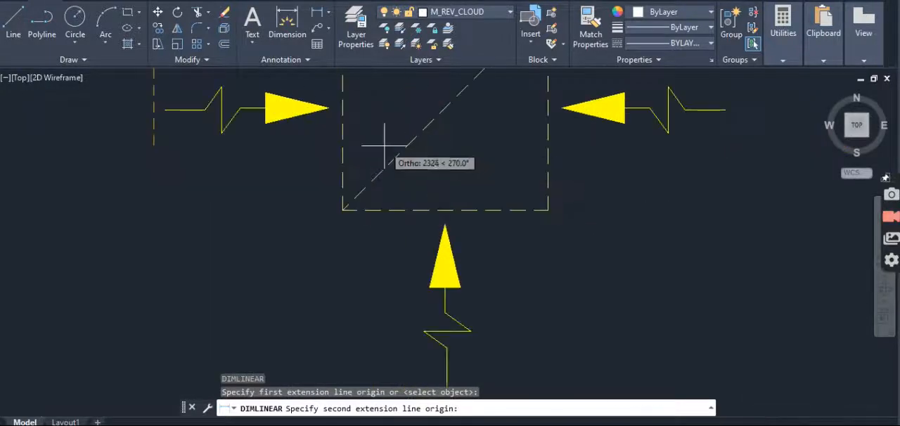
left_click(343, 109)
scroll(343, 113, "down", 5)
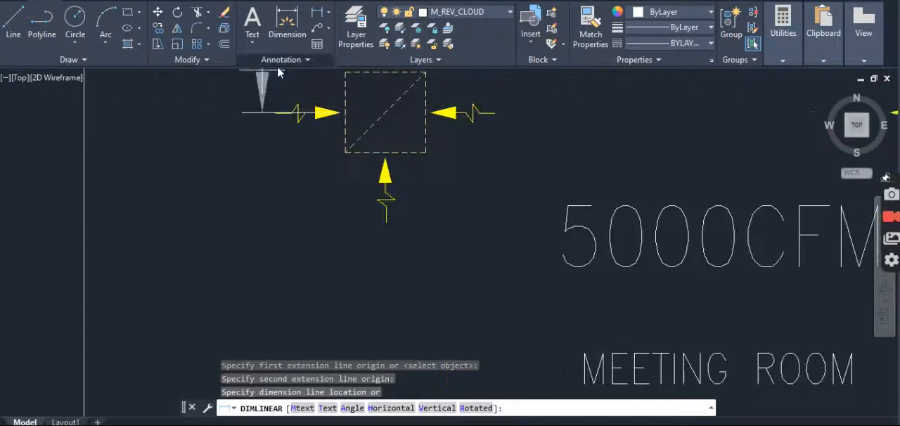
middle_click_drag(261, 114, 263, 259)
scroll(260, 313, "down", 4)
scroll(260, 281, "down", 3)
scroll(260, 204, "up", 5)
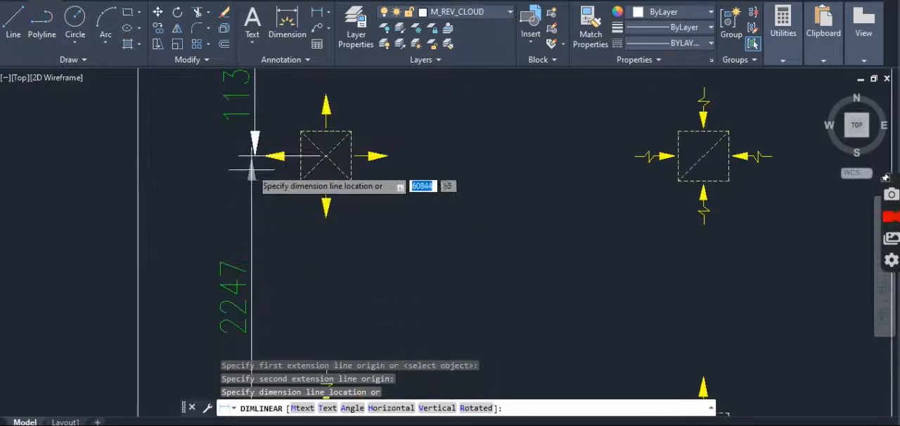
left_click(257, 159)
scroll(257, 156, "down", 2)
middle_click_drag(255, 386, 254, 264)
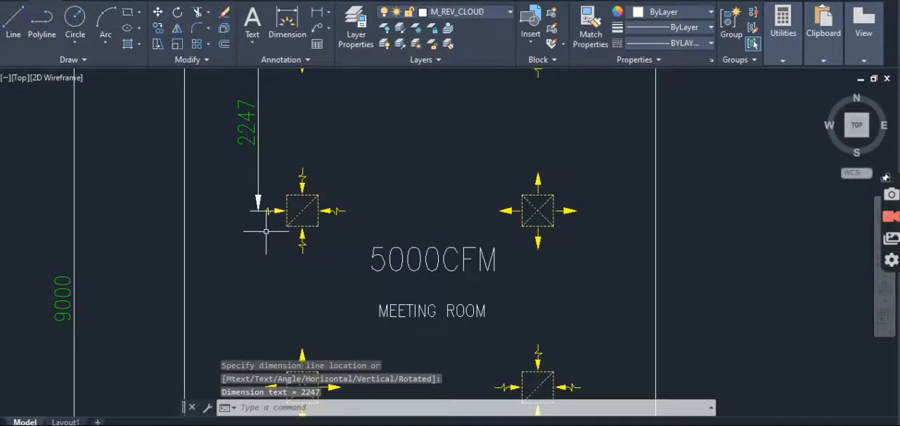
- Add a vertical linear dimension from the left return diffuser above the room label to the supply diffuser below it
key("Return")
left_click(257, 211)
scroll(260, 275, "down", 4)
scroll(271, 302, "up", 8)
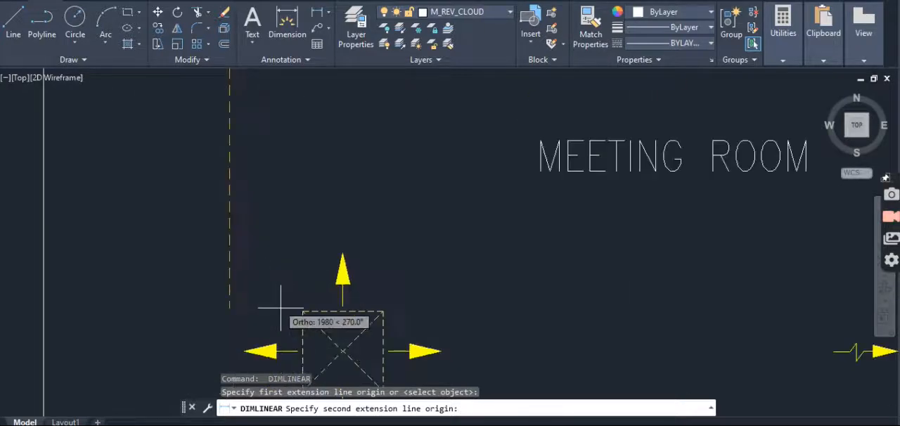
left_click(300, 350)
scroll(300, 302, "down", 5)
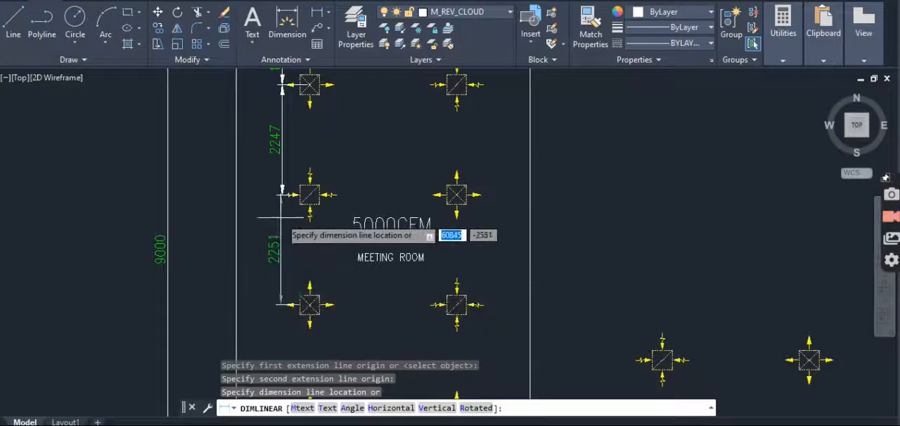
scroll(288, 211, "up", 4)
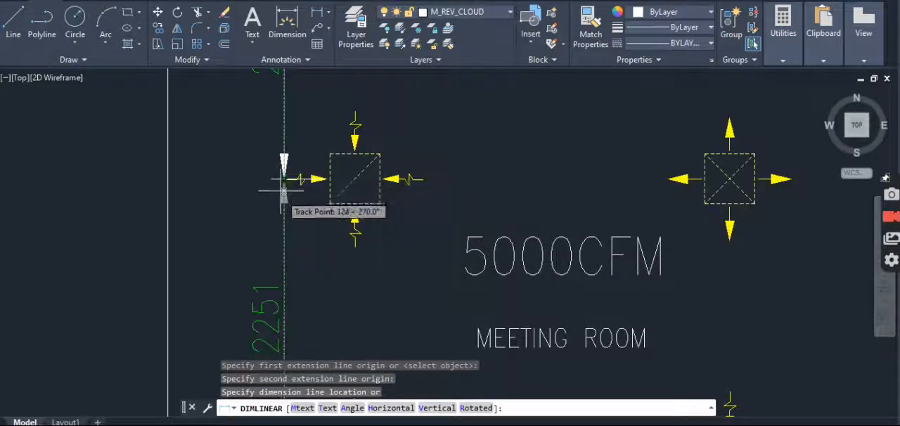
left_click(281, 232)
scroll(332, 215, "down", 3)
scroll(347, 240, "up", 2)
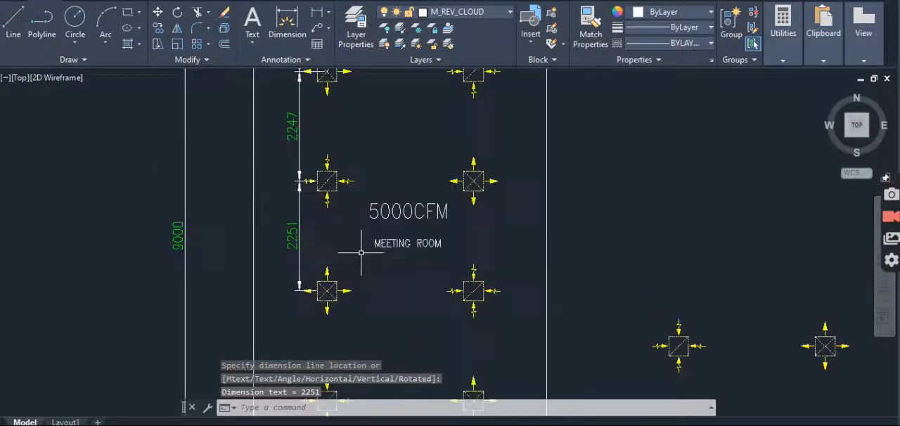
key("Escape")
- Erase the vertical dimension between the first and second diffusers of the left column
mouse_move(304, 192)
middle_mouse_down()
mouse_move(318, 280)
mouse_move(324, 237)
middle_mouse_up()
mouse_move(412, 273)
middle_mouse_down()
mouse_move(402, 279)
mouse_move(393, 335)
middle_mouse_up()
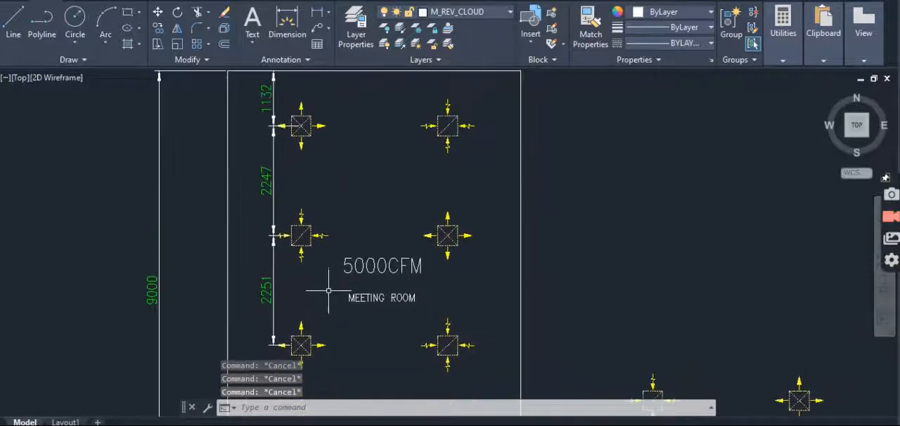
scroll(287, 227, "down", 3)
scroll(303, 207, "up", 3)
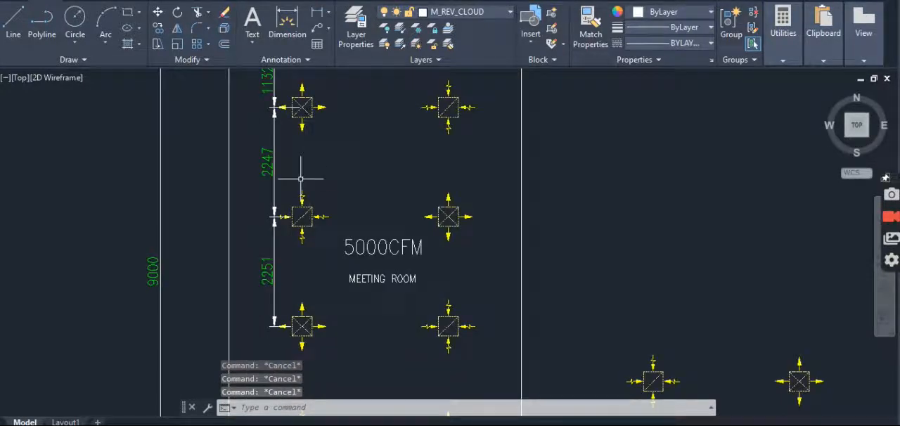
type("e")
key("space")
left_click(300, 166)
left_click(265, 180)
key("space")
key("Escape")
key("space")
key("Escape")
key("Escape")
- Erase the vertical dimension between the second and third diffusers of the left column
type("e")
left_click(294, 265)
left_click(260, 287)
key("space")
key("Escape")
key("Escape")
- Erase the vertical dimension between the room's upper wall and the uppermost left supply diffuser
middle_click_drag(302, 154, 298, 261)
type("e")
left_click(279, 177)
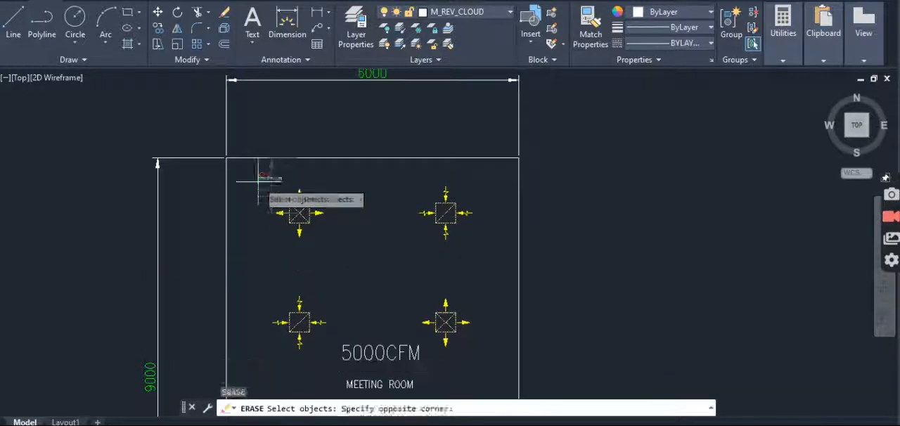
left_click(258, 181)
key("space")
key("Escape")
scroll(313, 161, "down", 5)
key("Escape")
mouse_move(356, 244)
middle_mouse_down()
mouse_move(367, 192)
mouse_move(352, 225)
middle_mouse_up()
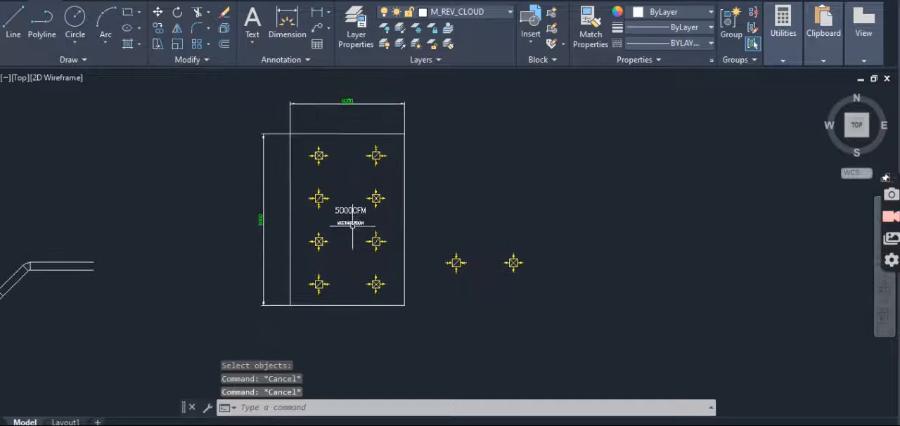
- Copy the 5000CFM unit with its tapered connector from the head of the existing duct run to beside the meeting room's upper right corner
scroll(341, 161, "up", 5)
middle_click_drag(349, 143, 349, 195)
scroll(344, 202, "down", 7)
scroll(752, 176, "up", 4)
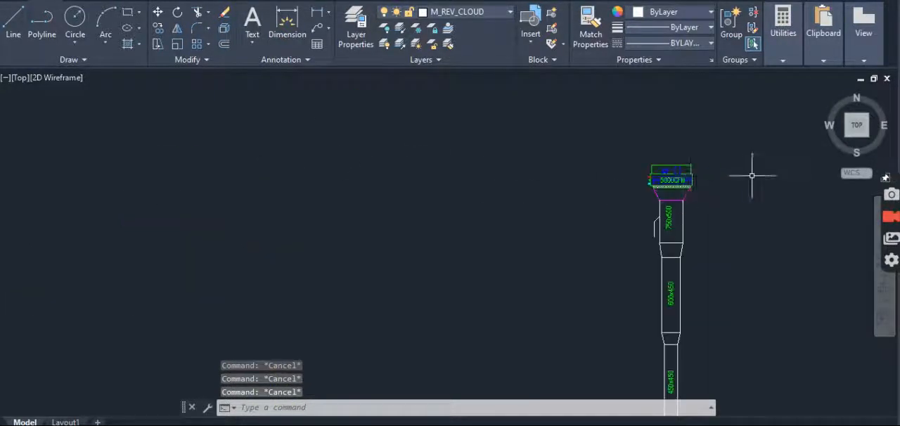
type("o")
key("Return")
left_click(609, 145)
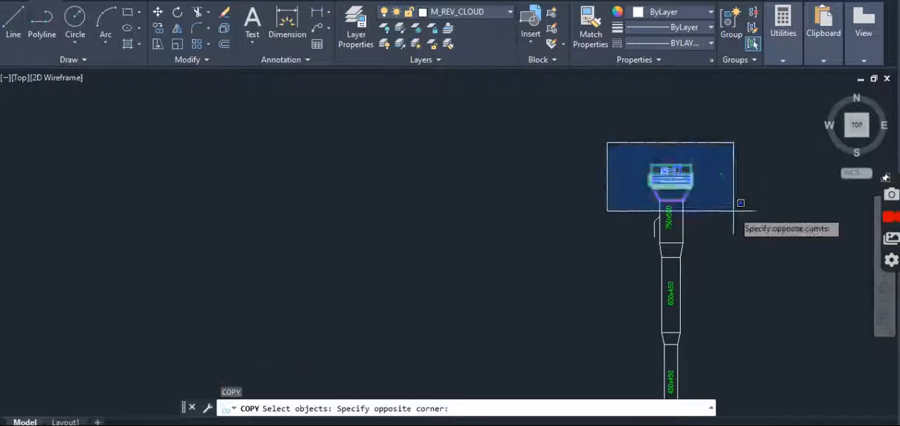
left_click(733, 213)
scroll(685, 200, "up", 5)
key("Return")
left_click(623, 134)
scroll(633, 196, "down", 8)
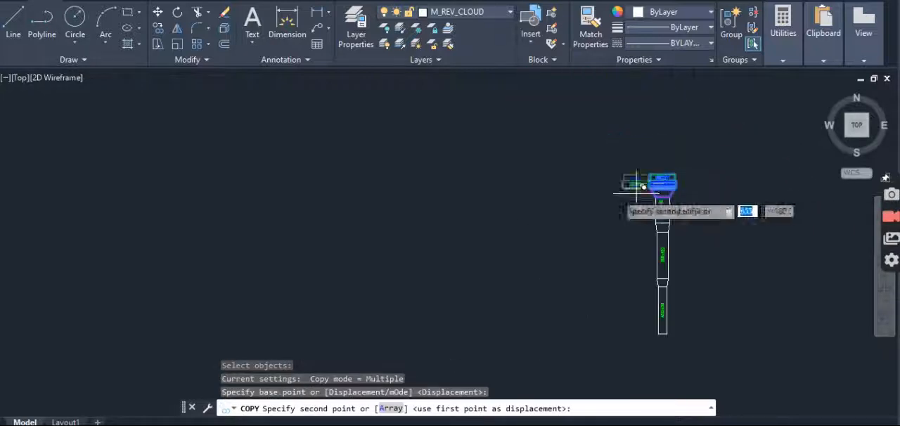
key("F8")
middle_click_drag(219, 192, 537, 193)
scroll(406, 144, "up", 6)
scroll(327, 153, "down", 8)
left_click(442, 162)
key("Escape")
key("Escape")
key("Escape")
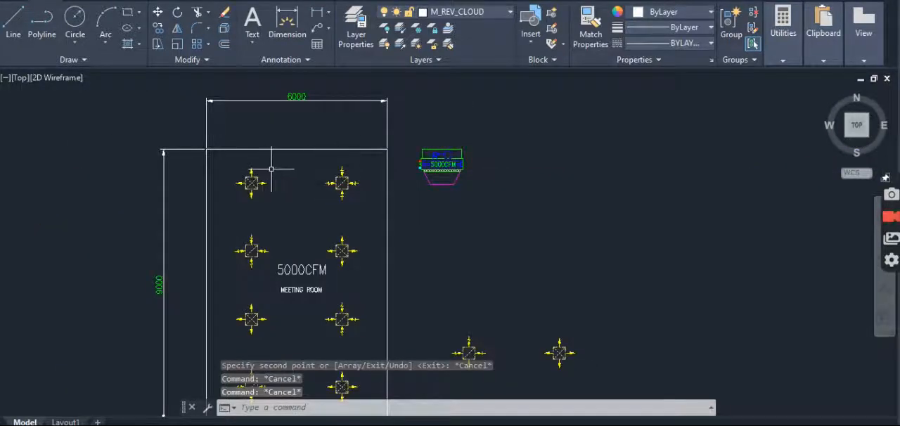
scroll(271, 169, "up", 3)
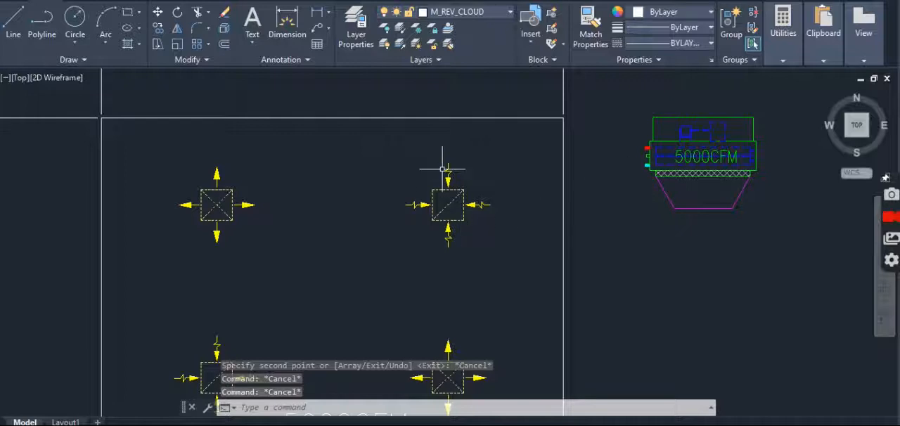
- Move the 5000CFM unit with its tapered connector into the meeting room, between the two uppermost diffusers and just below the upper wall
scroll(438, 174, "down", 8)
scroll(425, 173, "up", 4)
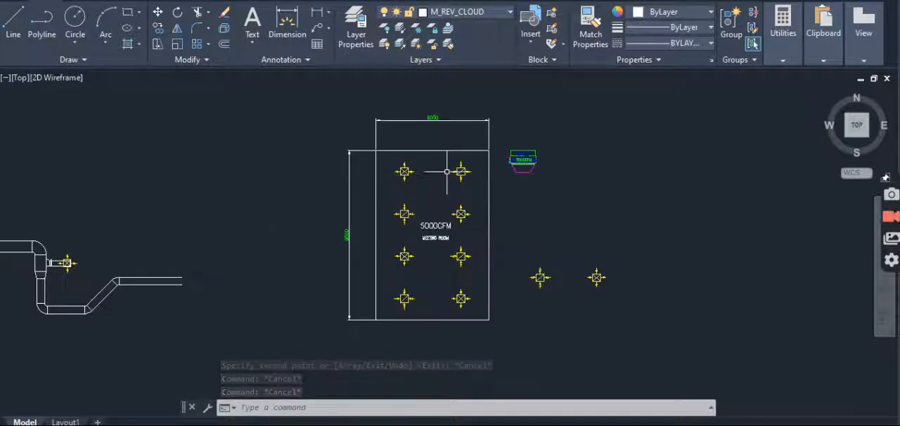
type("m")
key("space")
left_click(463, 143)
left_click(542, 197)
scroll(520, 184, "up", 3)
key("space")
left_click(503, 140)
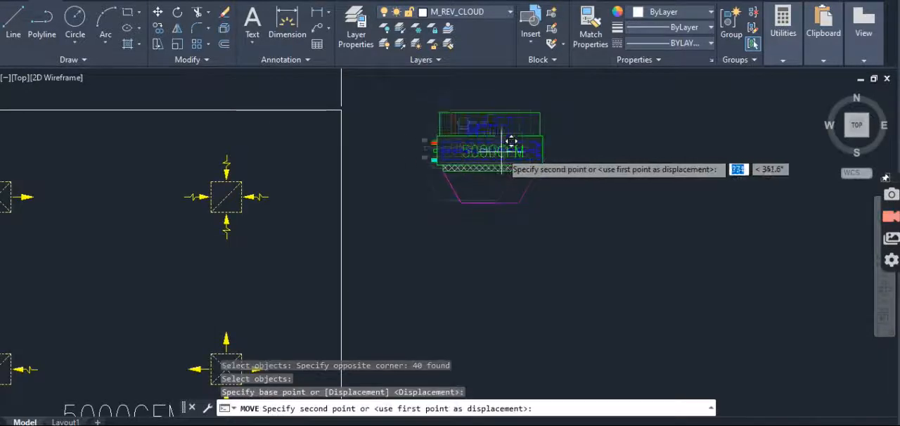
scroll(415, 146, "down", 6)
scroll(427, 148, "up", 8)
scroll(461, 169, "down", 4)
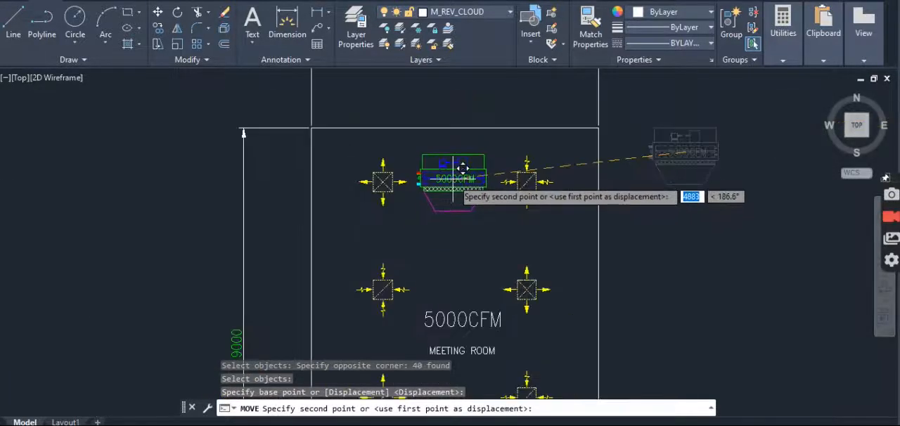
left_click(466, 162)
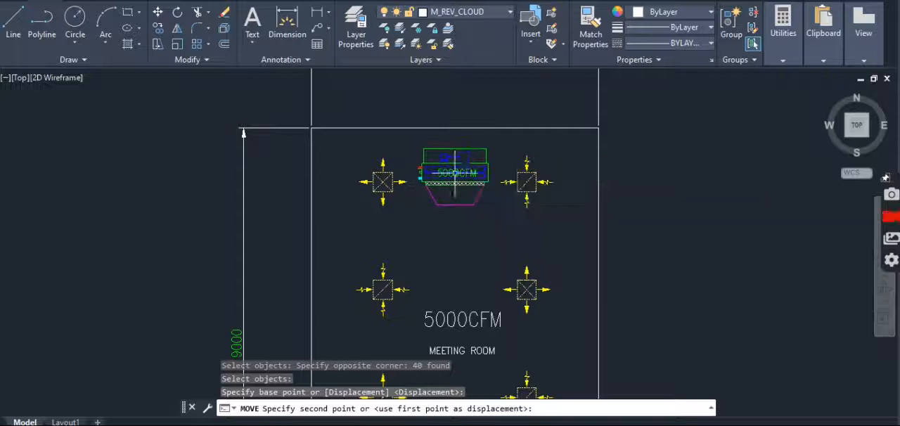
key("Escape")
key("Escape")
- Draw a straight vertical line about 6700 long from the midpoint of the connector's lower edge down towards the room's lower wall
scroll(471, 193, "up", 3)
type("l")
key("Return")
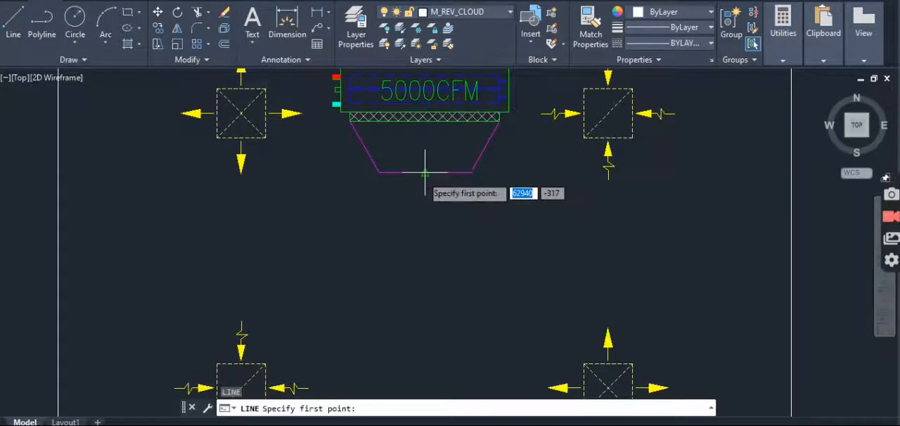
scroll(428, 147, "down", 5)
key("F8")
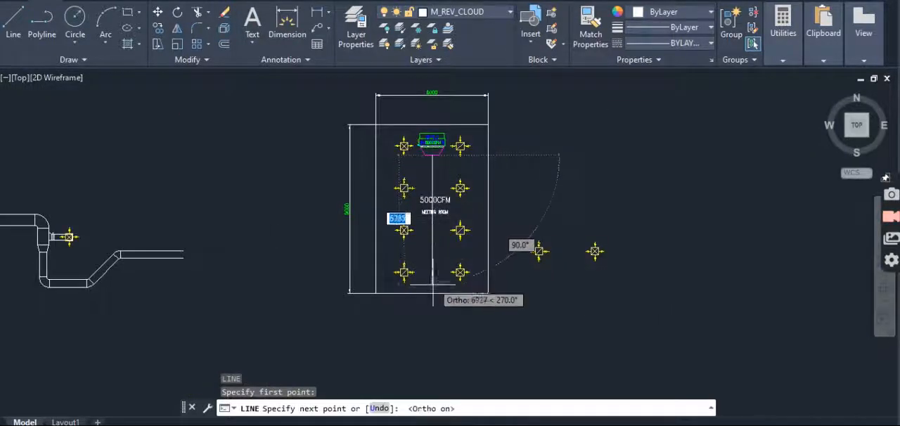
scroll(434, 276, "up", 5)
key("Escape")
- Draw a horizontal branch line from the centre of the lowest right supply diffuser to the vertical main line
scroll(431, 282, "down", 4)
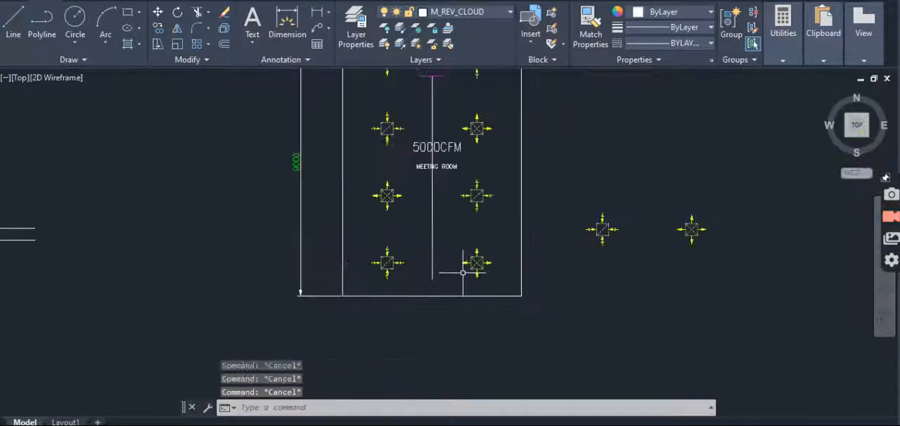
scroll(462, 272, "up", 3)
key("Return")
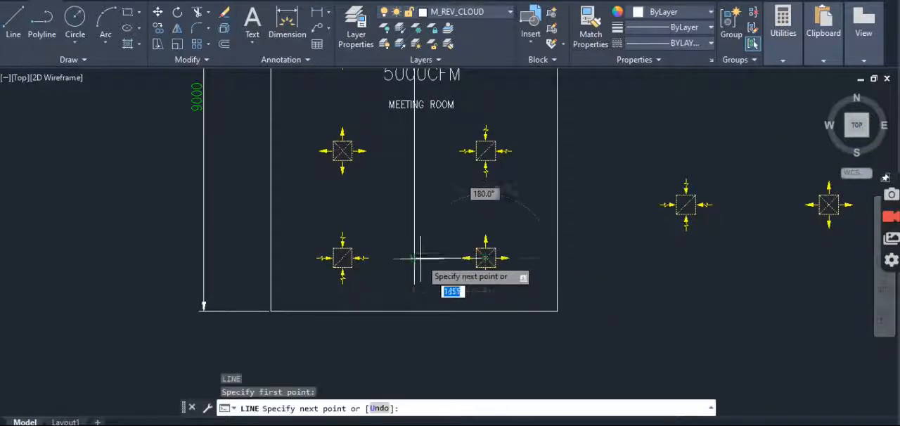
left_click(414, 259)
key("Escape")
- Draw a horizontal branch line from the centre of the left supply diffuser in the third row to the vertical main line
key("Return")
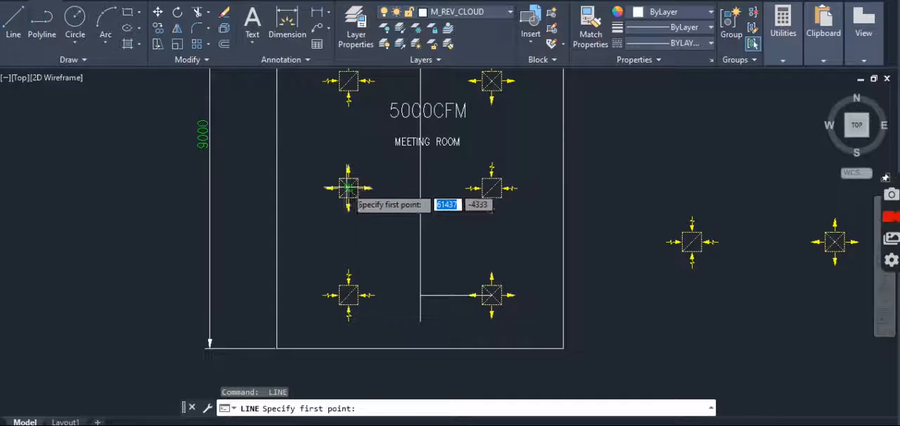
left_click(348, 188)
key("Escape")
middle_click_drag(442, 191, 445, 300)
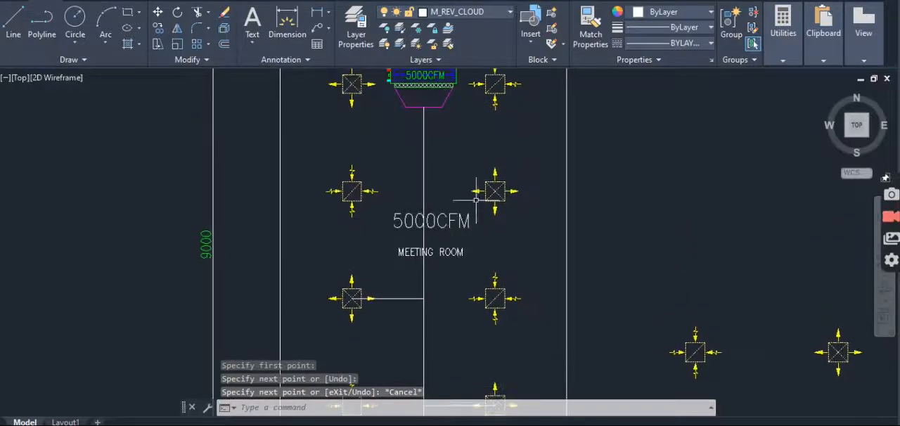
- Draw a horizontal branch line from the centre of the right supply diffuser in the second row to the vertical main line
key("Return")
left_click(495, 192)
left_click(426, 191)
key("Escape")
middle_click_drag(427, 166, 430, 217)
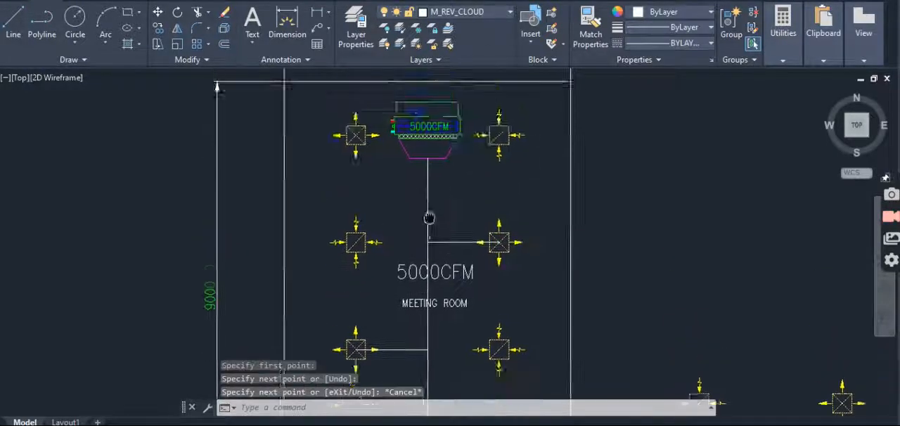
- Draw an L-shaped branch line from the uppermost left supply diffuser, straight down past the connector and across to the vertical main line
key("Escape")
scroll(431, 204, "up", 2)
key("Return")
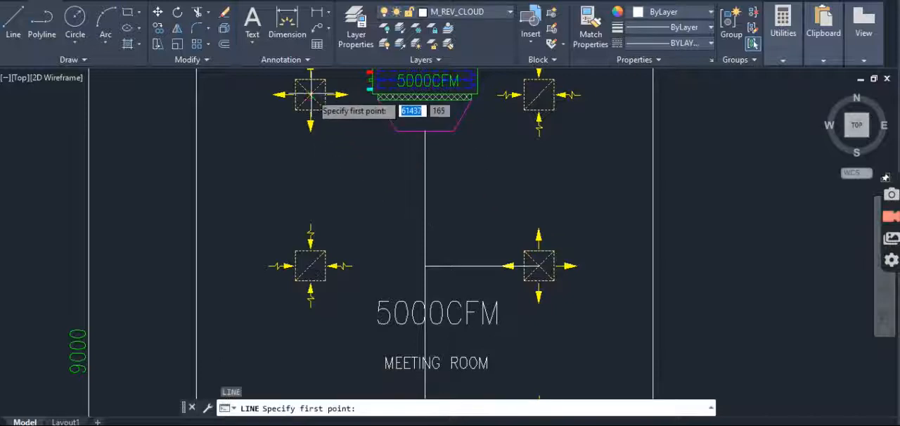
left_click(310, 95)
left_click(310, 171)
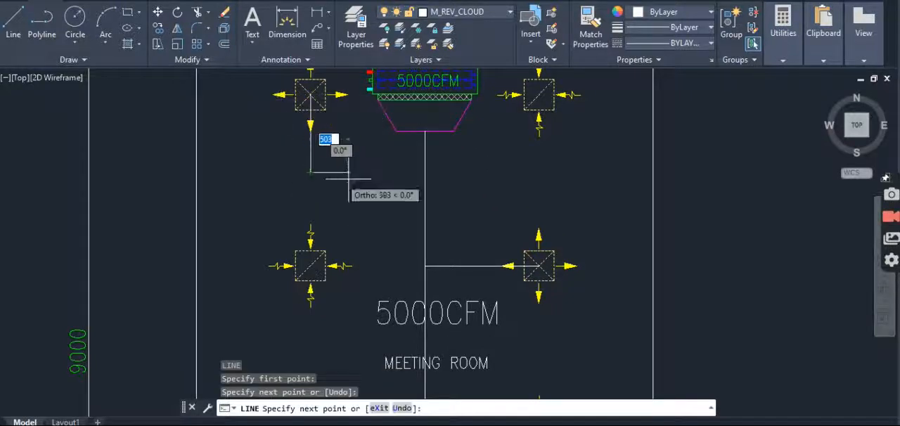
left_click(424, 172)
key("Escape")
key("Escape")
- Trim the end of the vertical main line that extends below the lowest right branch line
scroll(447, 145, "down", 6)
scroll(465, 190, "up", 2)
middle_click_drag(485, 212, 468, 213)
key("Escape")
key("Escape")
scroll(422, 295, "up", 6)
type("tr")
key("Return")
left_click(410, 277)
left_click(343, 338)
key("Return")
left_click(370, 334)
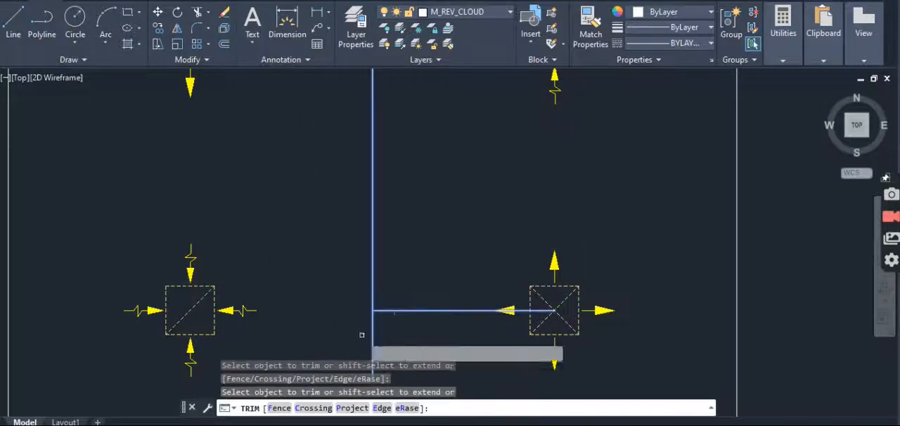
scroll(475, 255, "down", 4)
scroll(448, 300, "up", 6)
left_click(466, 269)
left_click(343, 270)
key("Escape")
- Erase the two spare diffusers outside the meeting room's right wall
scroll(417, 256, "down", 10)
scroll(445, 234, "up", 2)
middle_click_drag(447, 233, 453, 251)
key("Escape")
type("e")
key("Return")
left_click(528, 213)
left_click(704, 289)
key("Return")
middle_click_drag(540, 238, 541, 248)
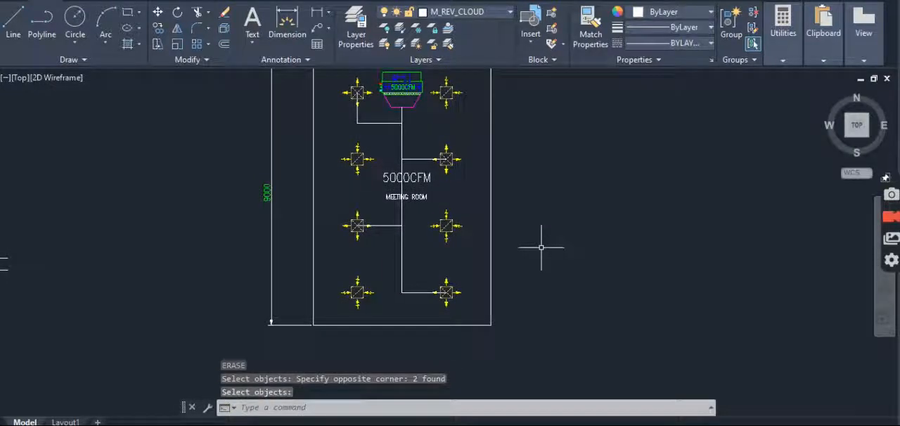
middle_click_drag(550, 220, 547, 241)
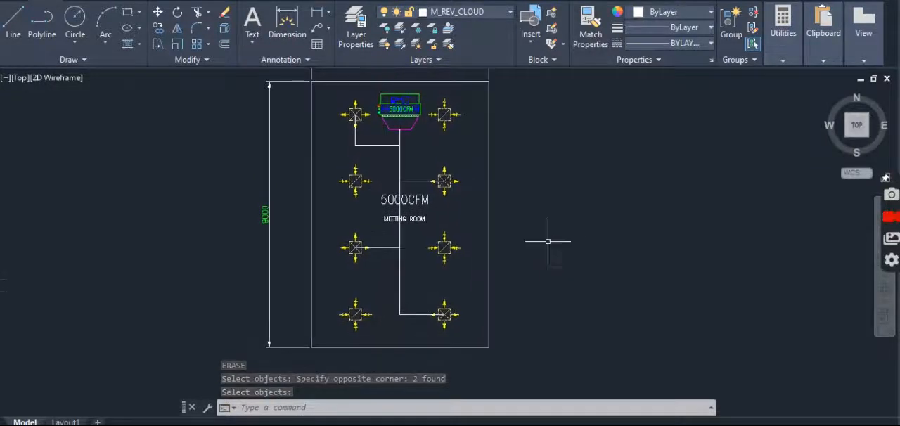